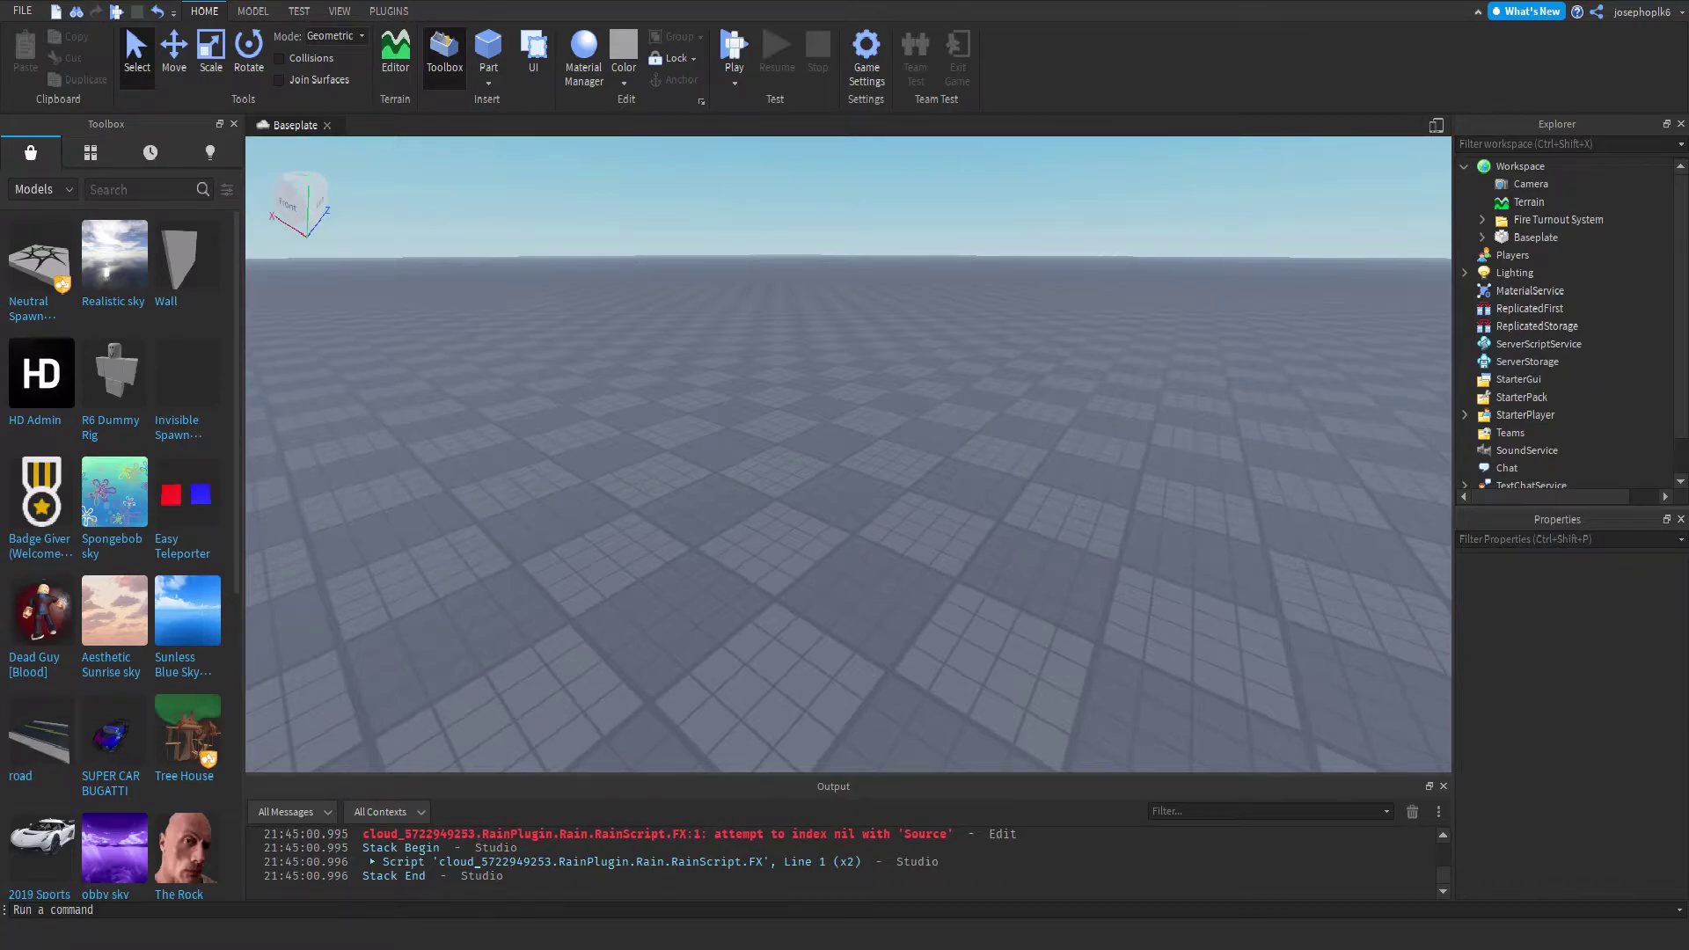
click(1482, 219)
click(1482, 219)
click(1482, 219)
click(1482, 219)
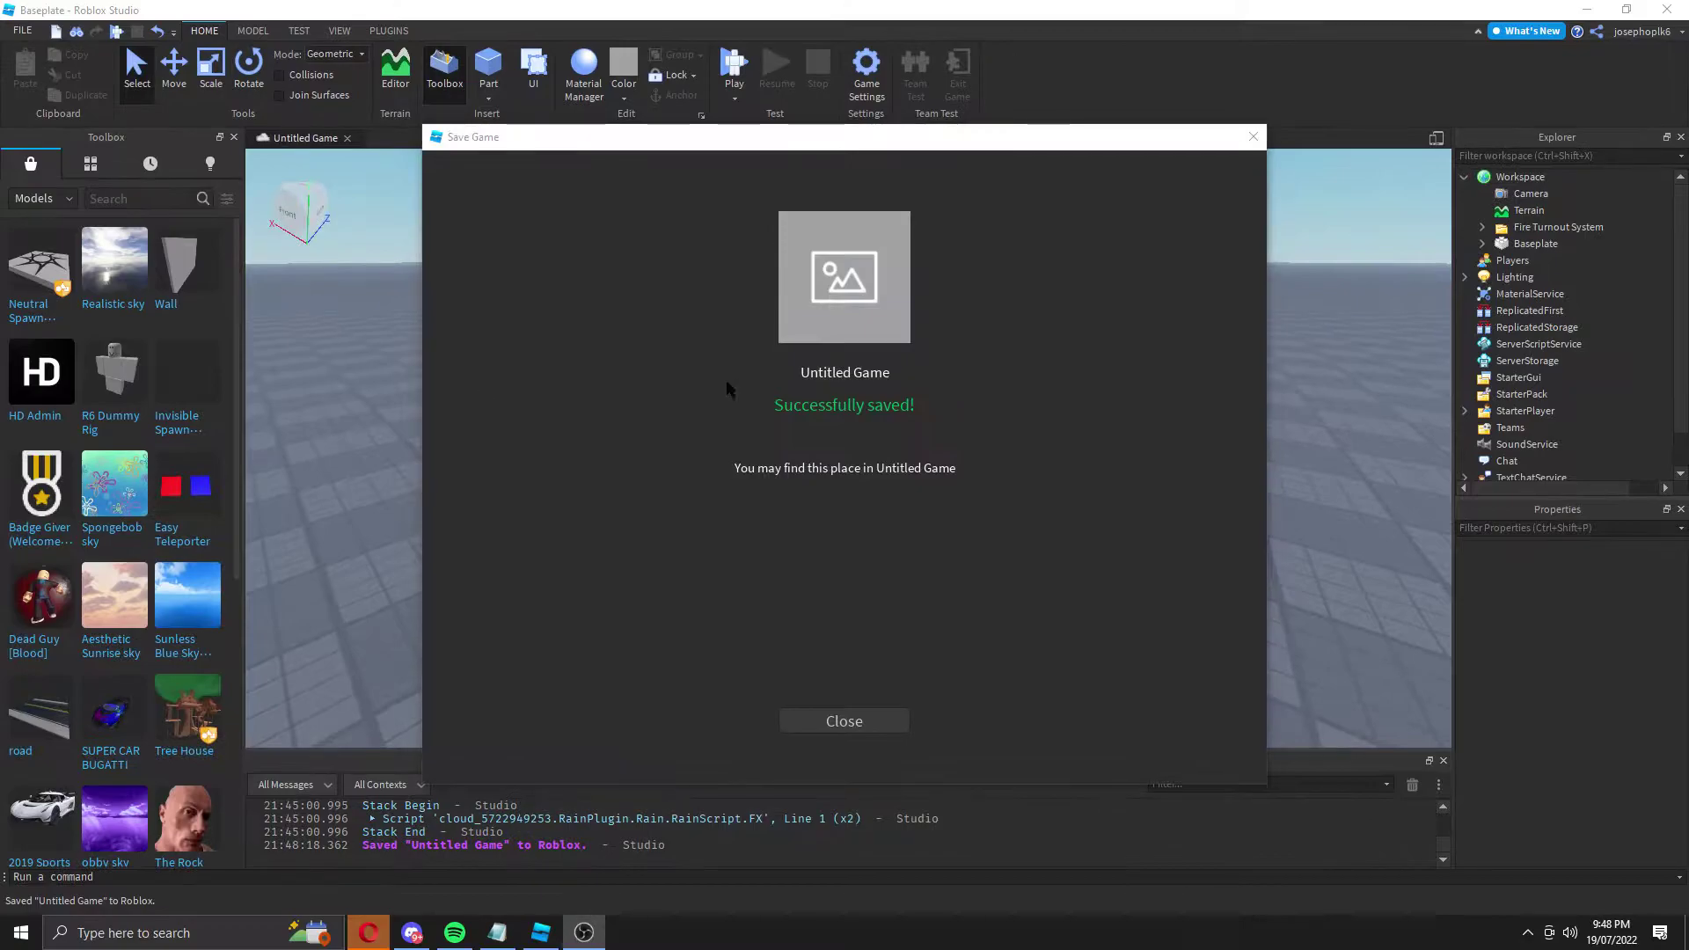
Step: Enable Allow HTTP Requests and Enable Studio Access to API Services in the game's security settings and save them
click(841, 716)
click(866, 70)
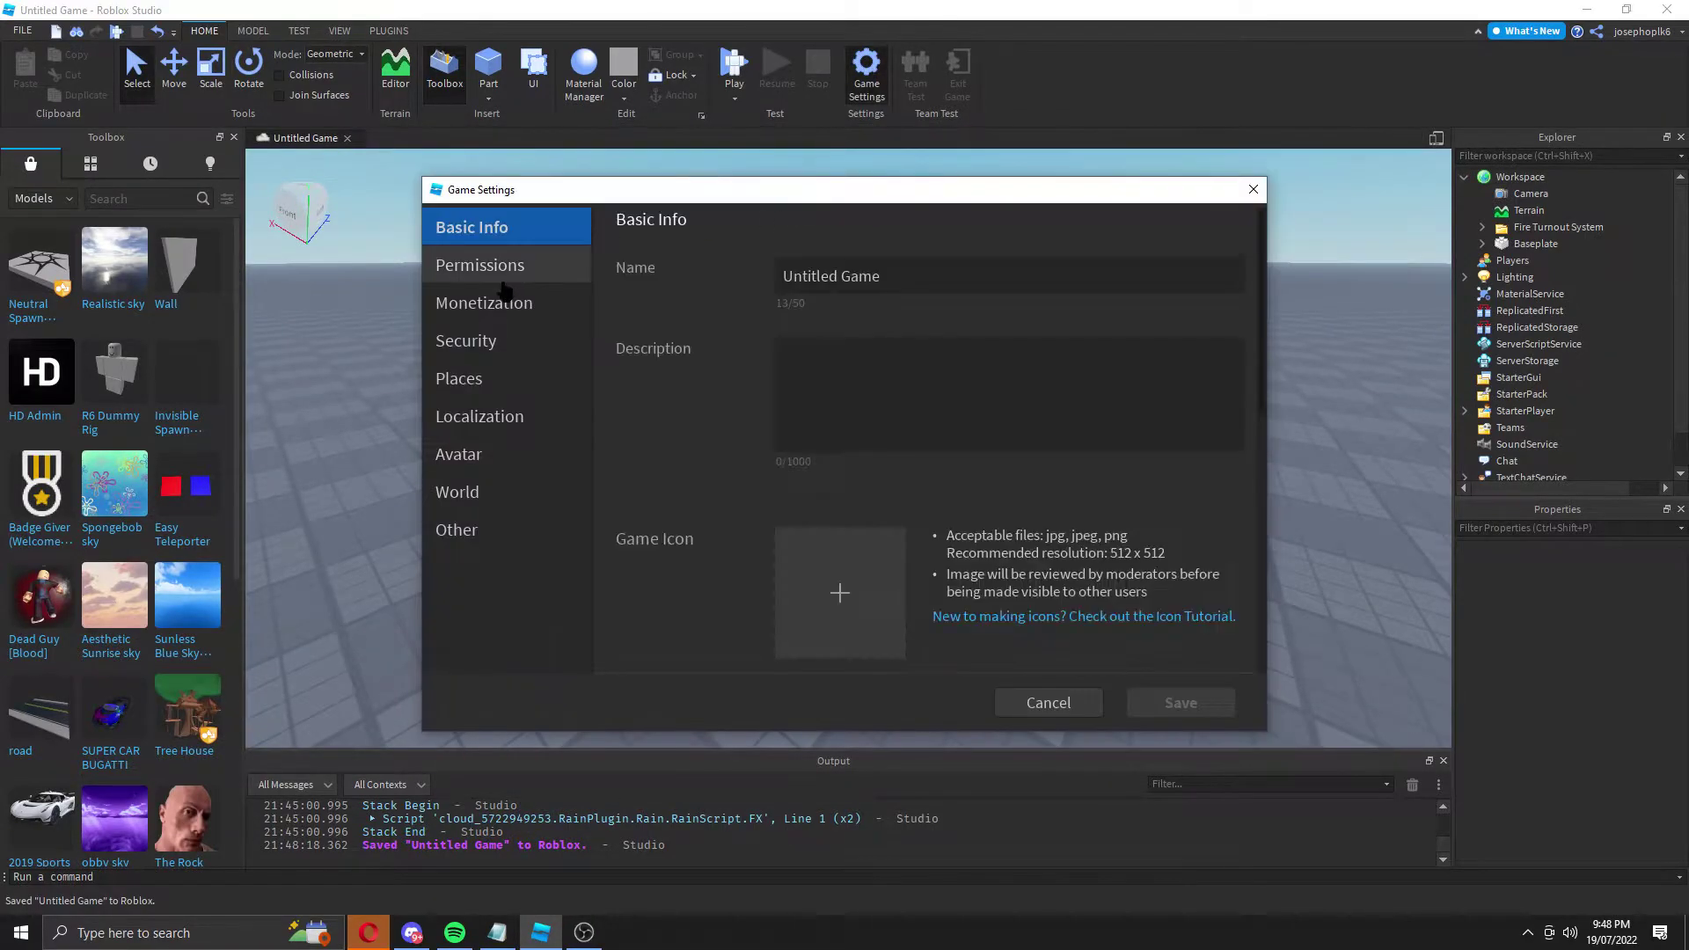
key(Down)
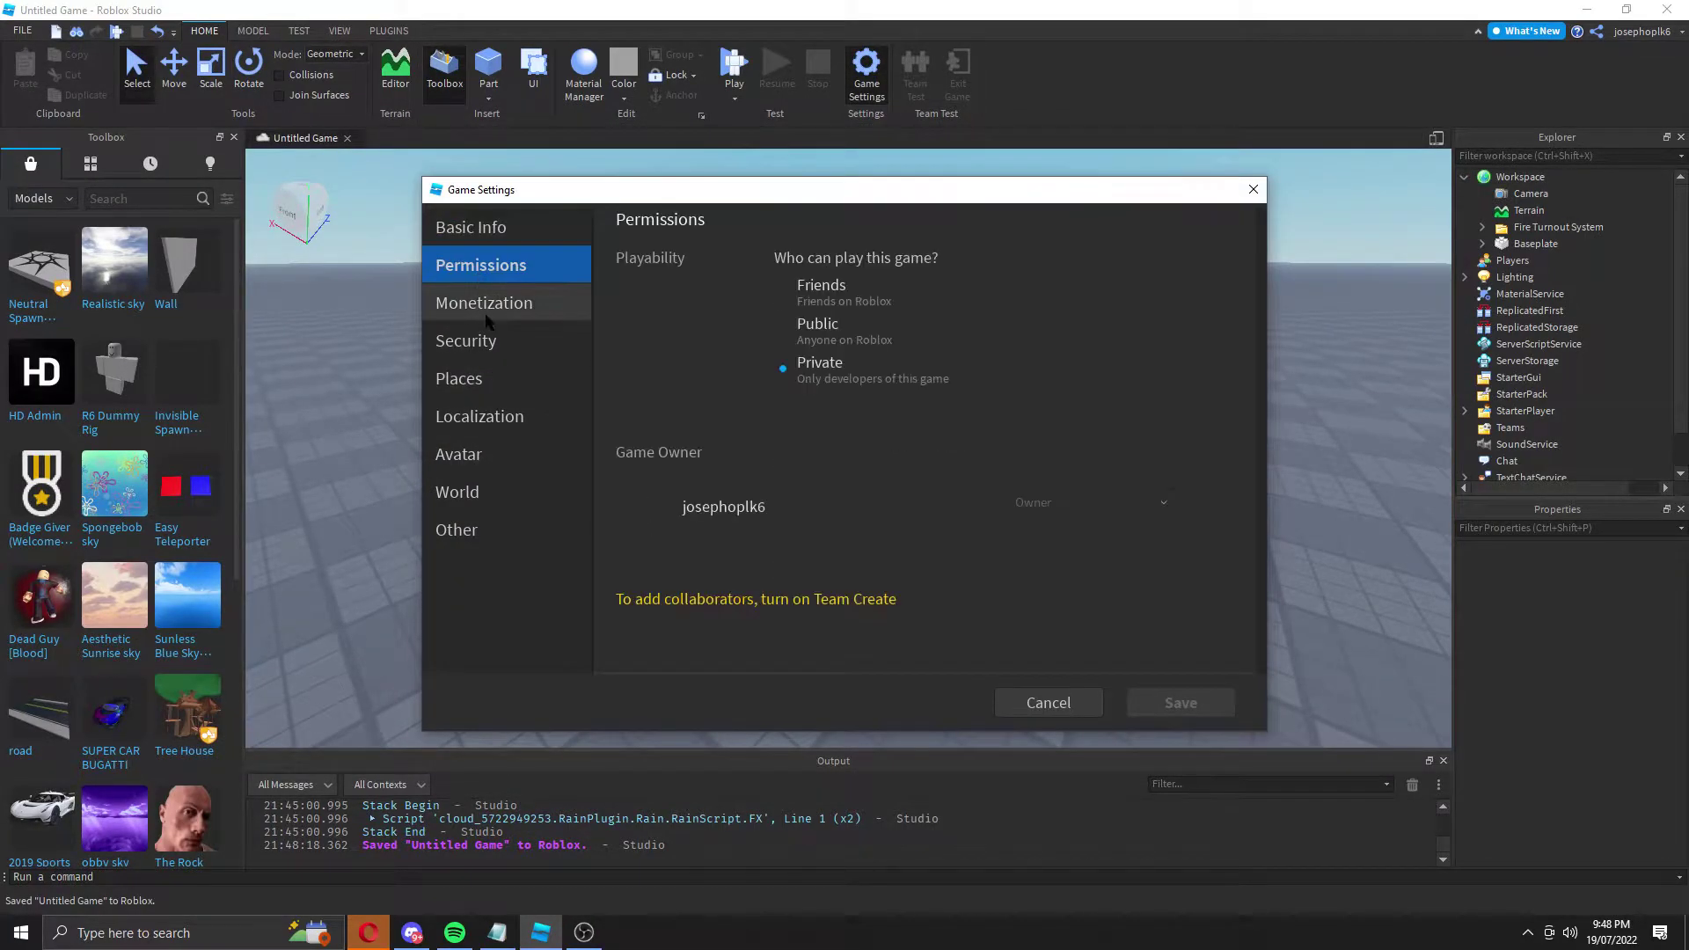
key(Down)
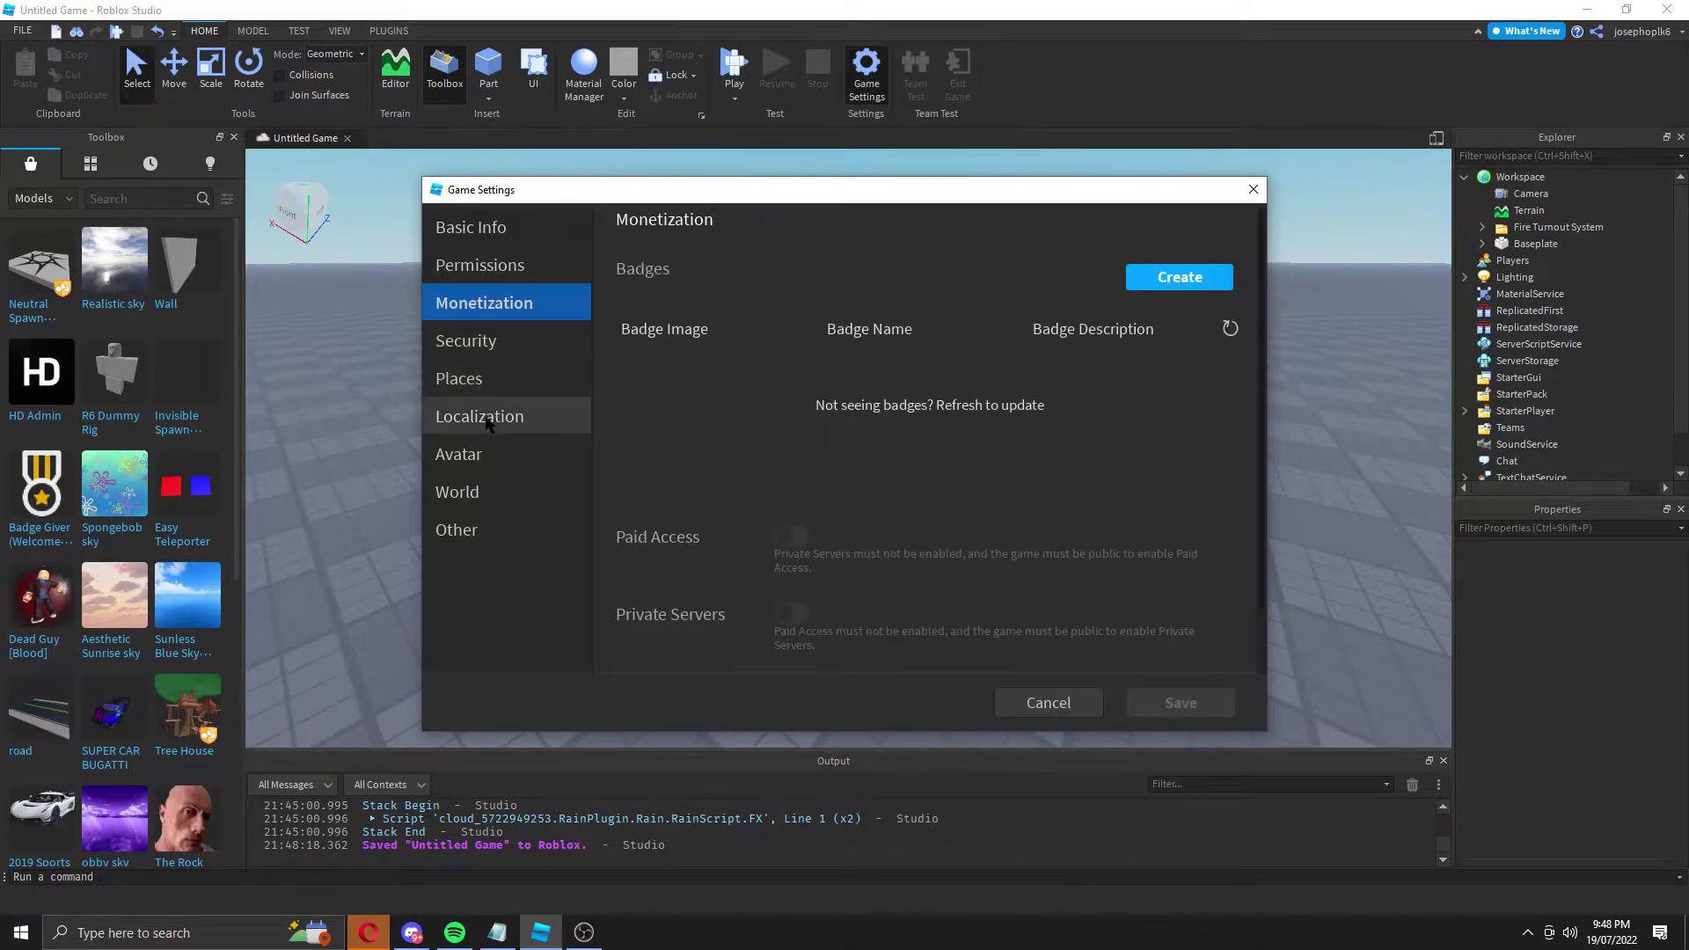
click(588, 342)
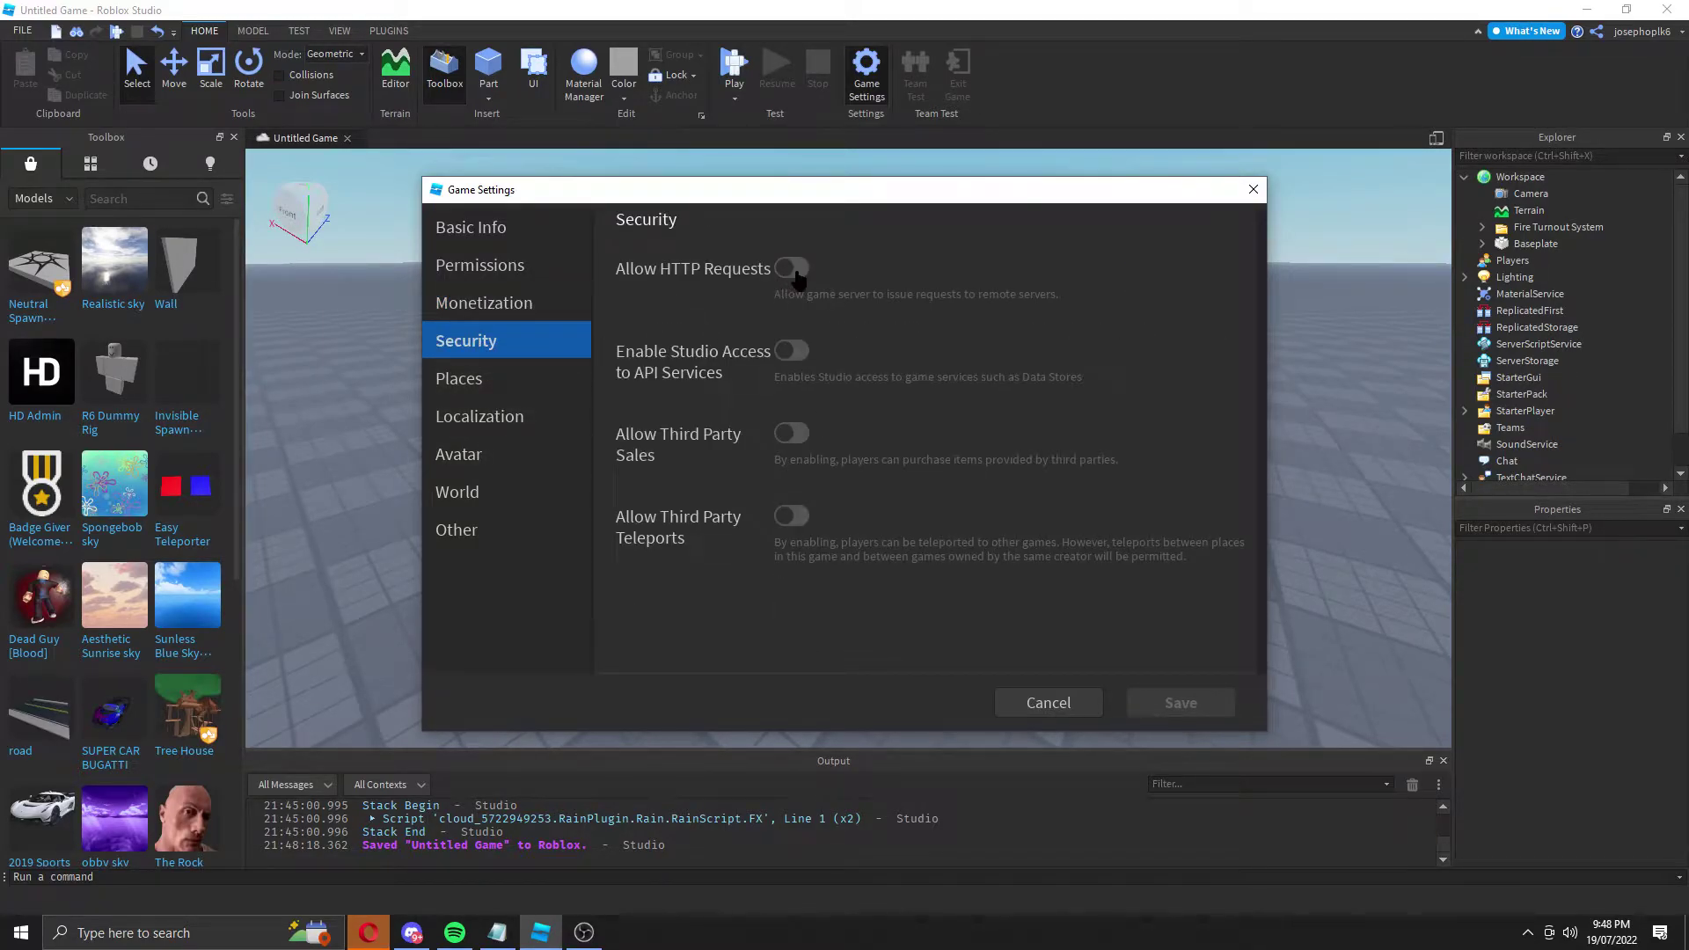
click(791, 268)
click(787, 401)
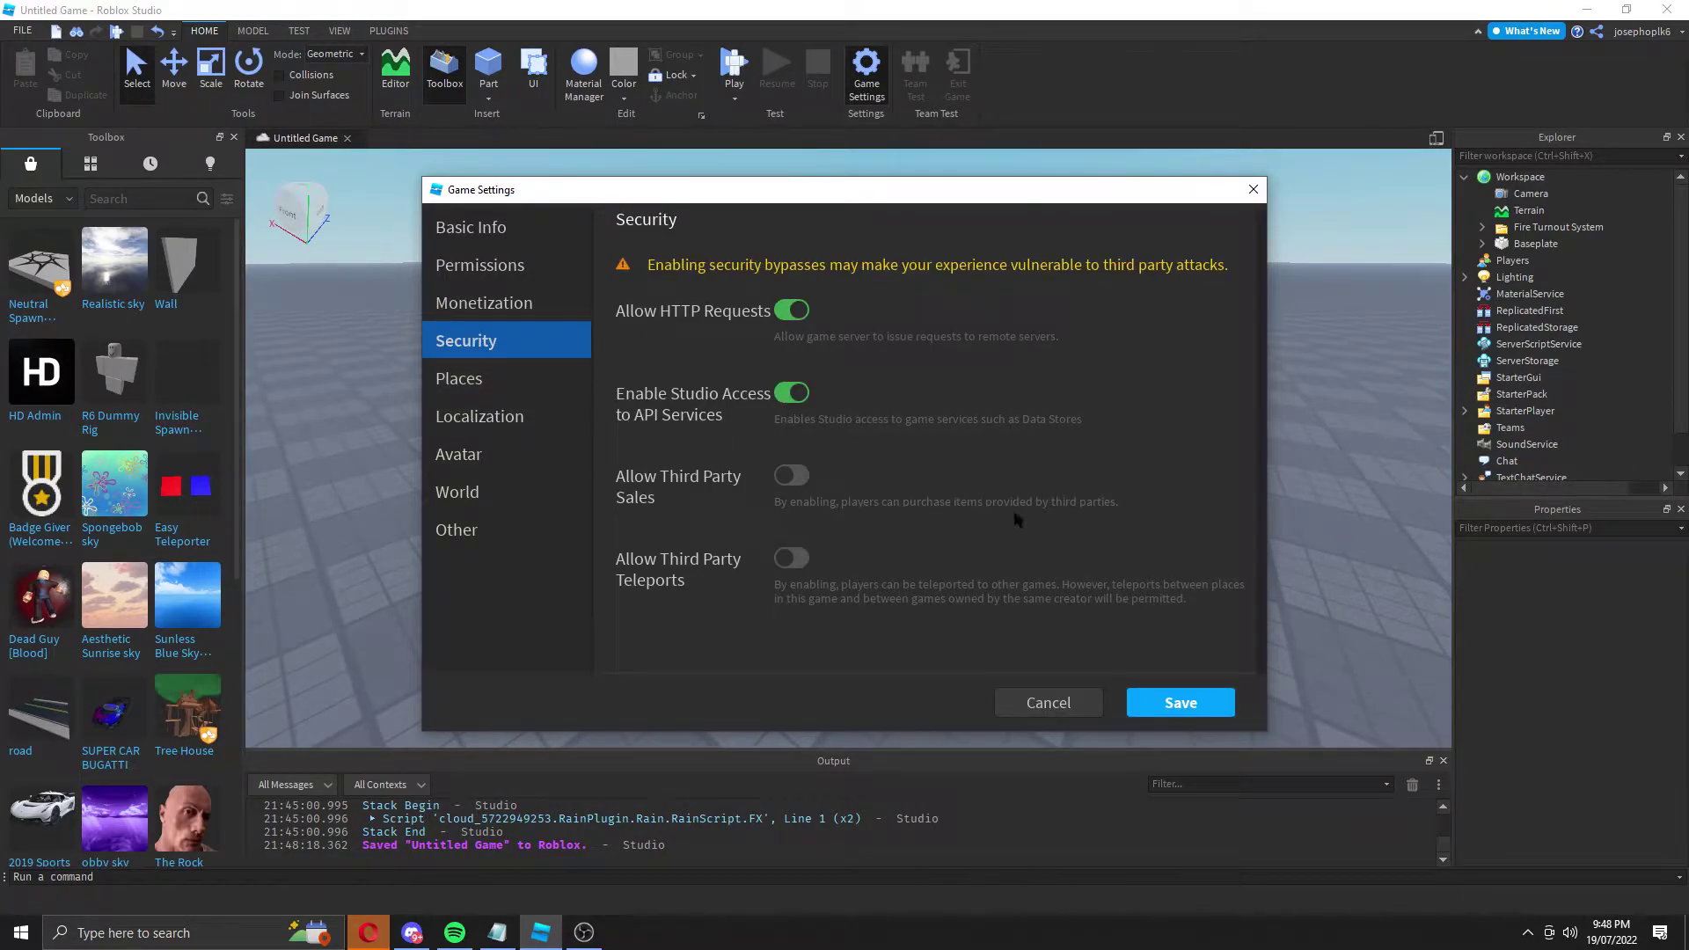
click(1195, 702)
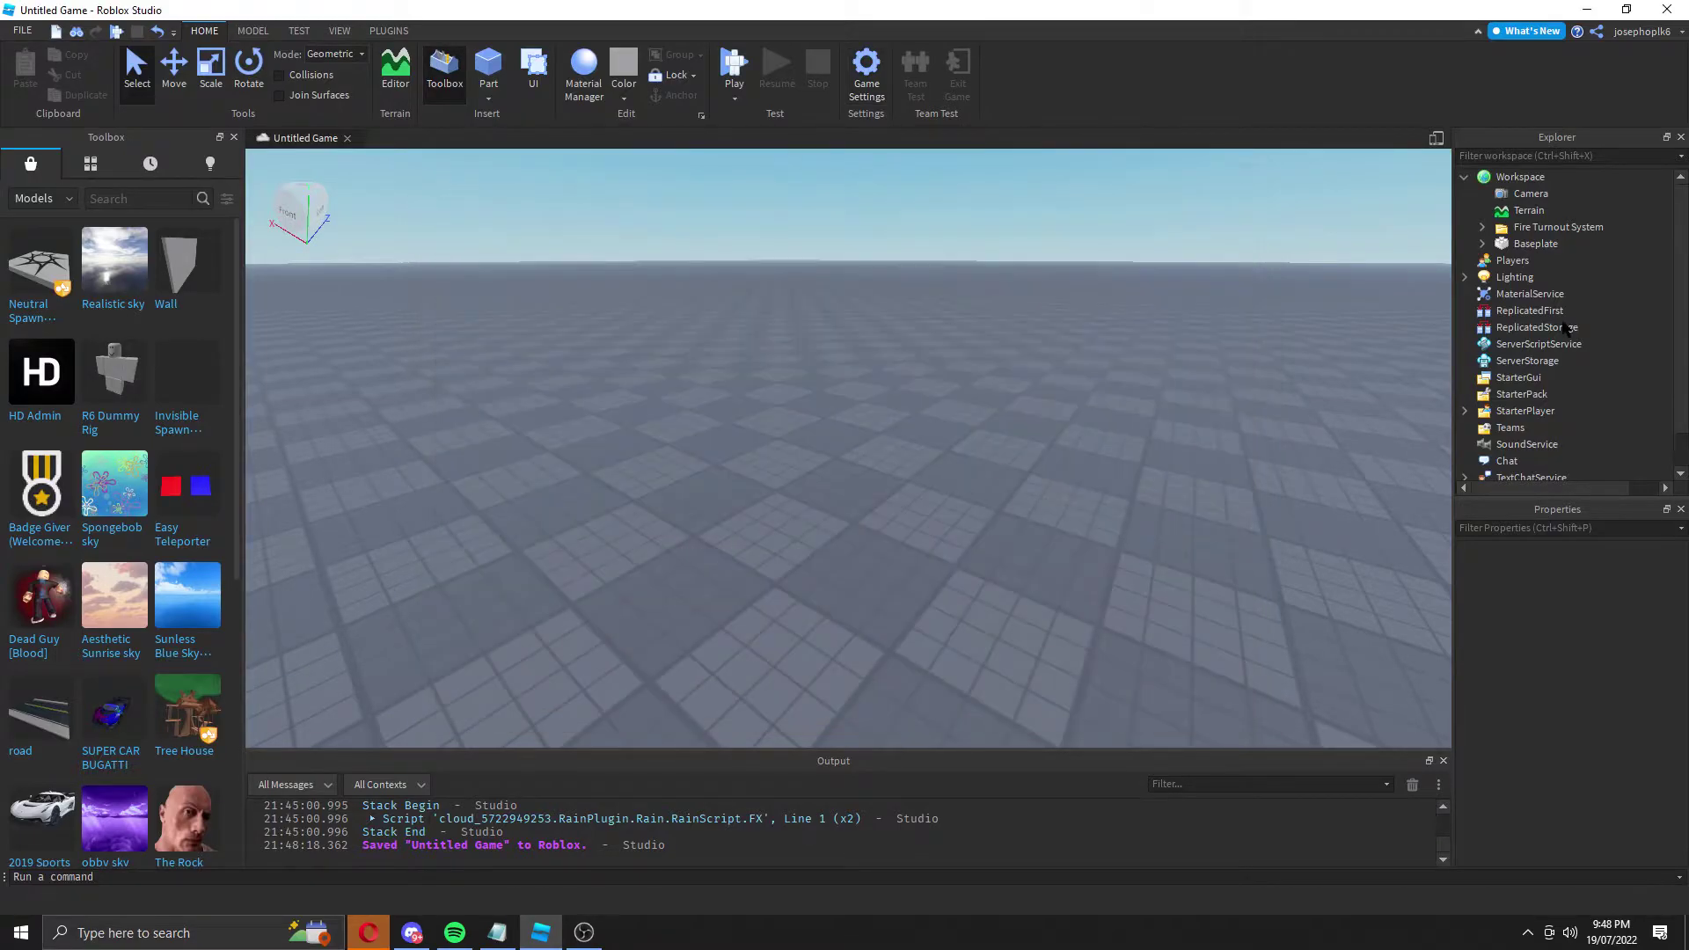
Step: Move the "Ungroup in Replicated Storage" model from the Fire Turnout System's Set up folder into ReplicatedStorage and ungroup it
click(1482, 227)
click(1500, 244)
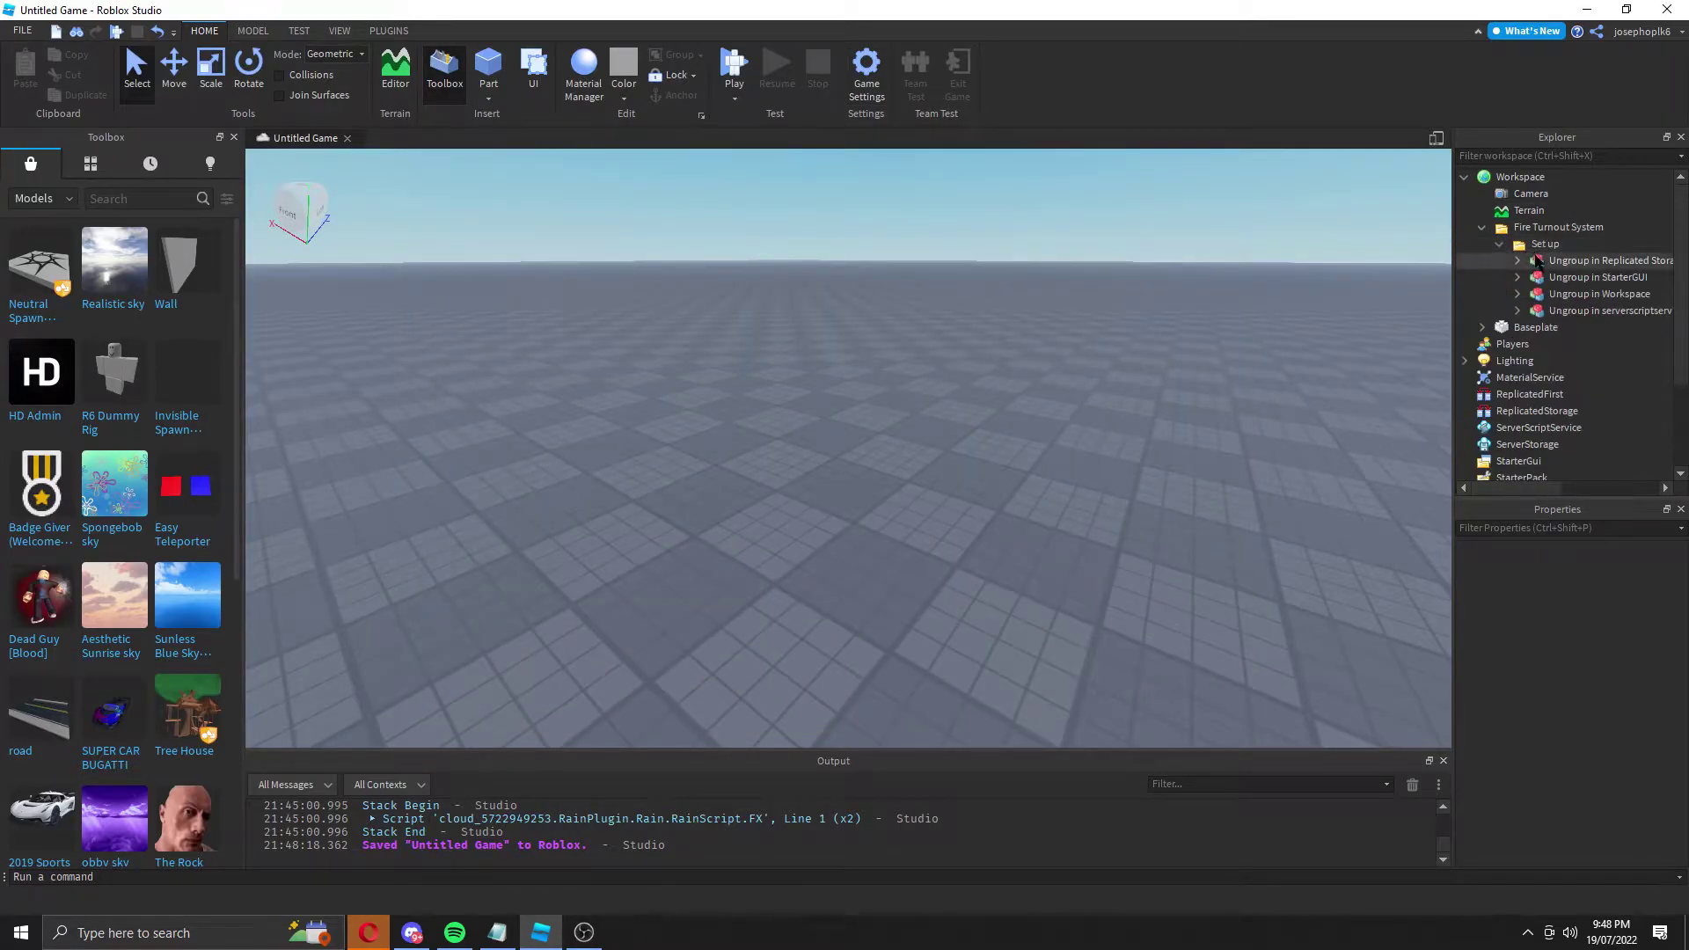
drag(1610, 262, 1583, 422)
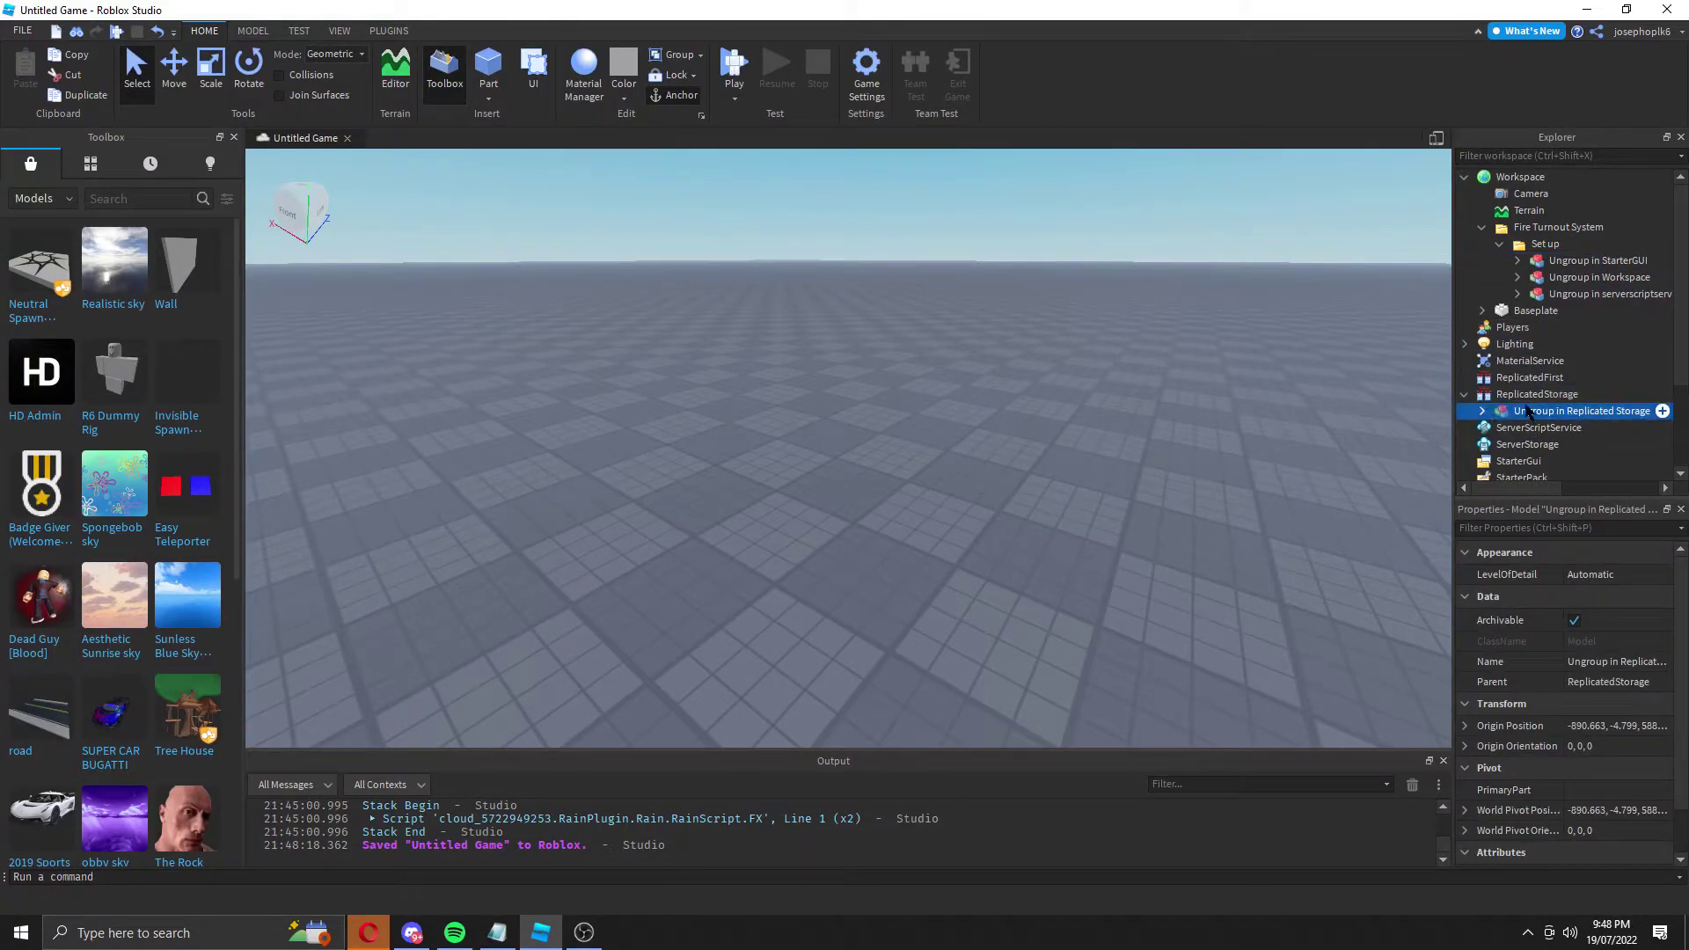
right_click(1585, 426)
click(1547, 173)
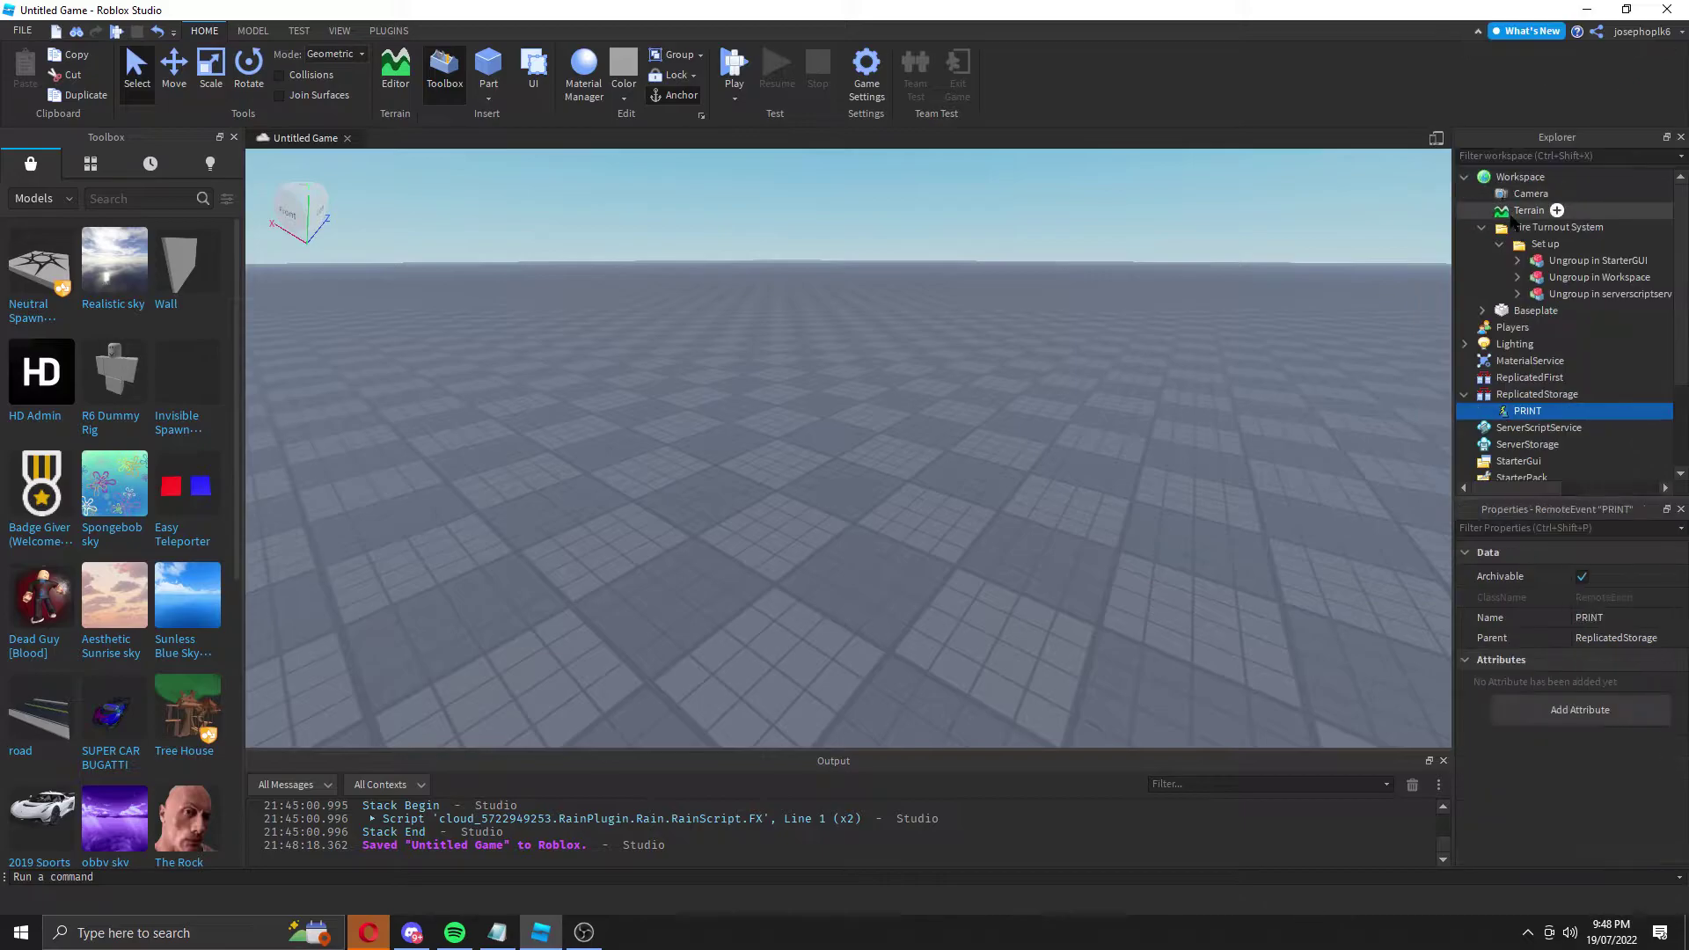
Step: Move the "Ungroup in StarterGUI" model from the Set up folder into StarterGui and ungroup it
drag(1587, 261, 1526, 462)
right_click(1526, 462)
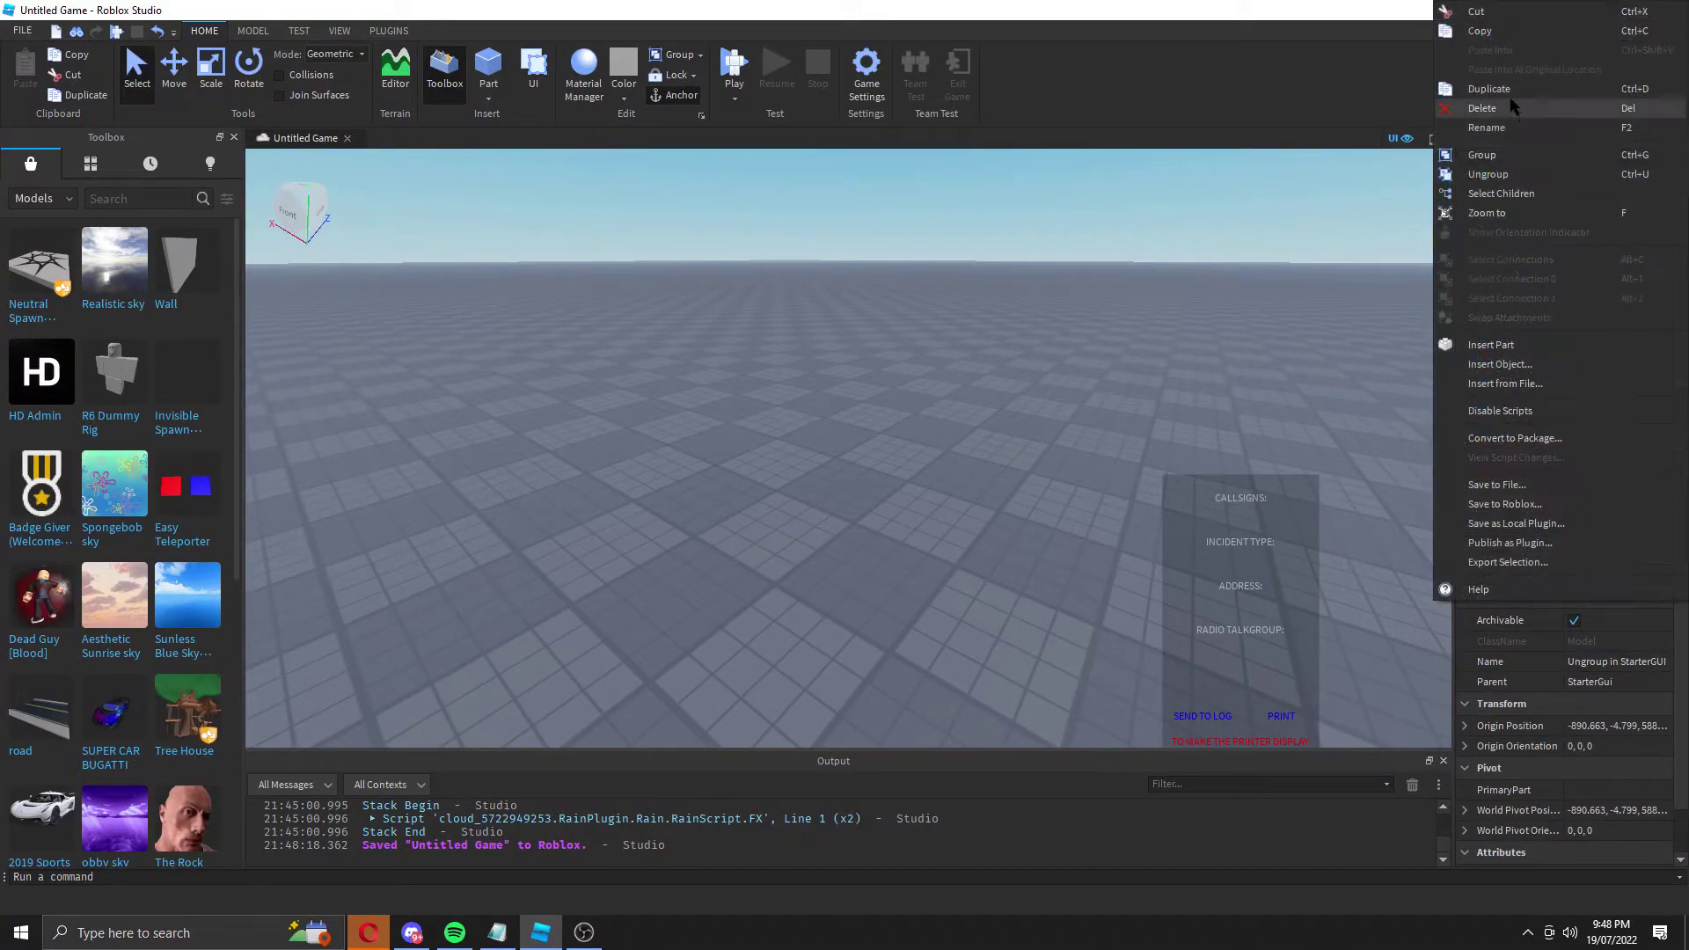
click(1500, 173)
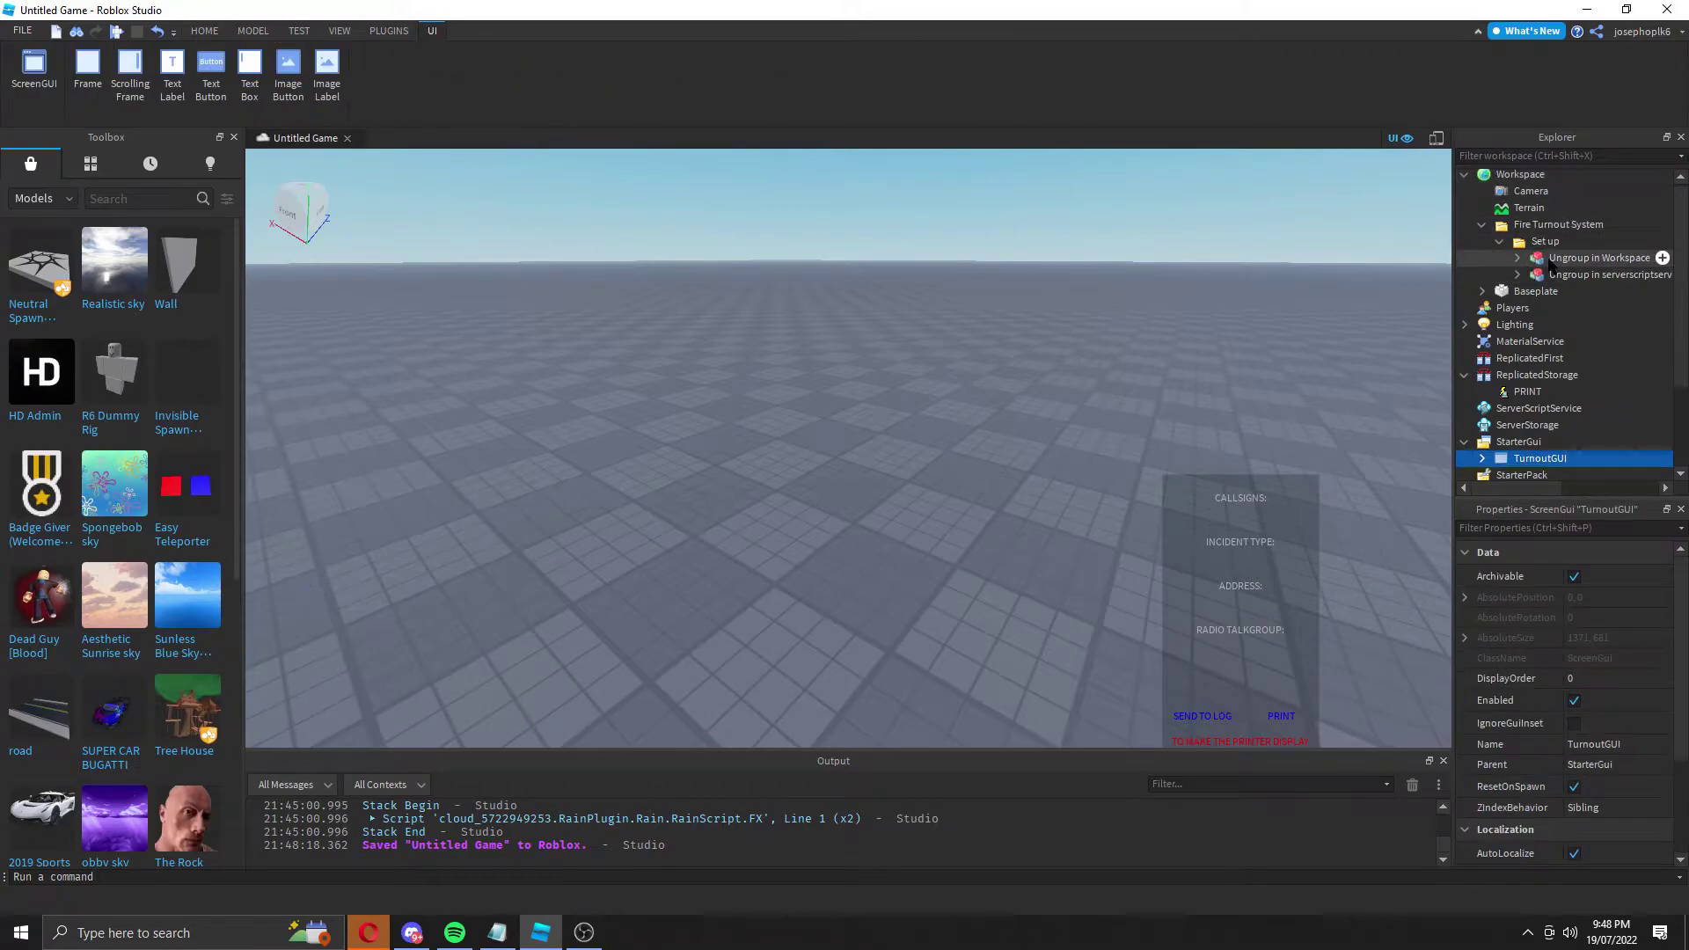
Step: Move the "Ungroup in Workspace" model out of the Set up folder directly into Workspace and ungroup it
drag(1550, 261, 1517, 176)
right_click(1530, 277)
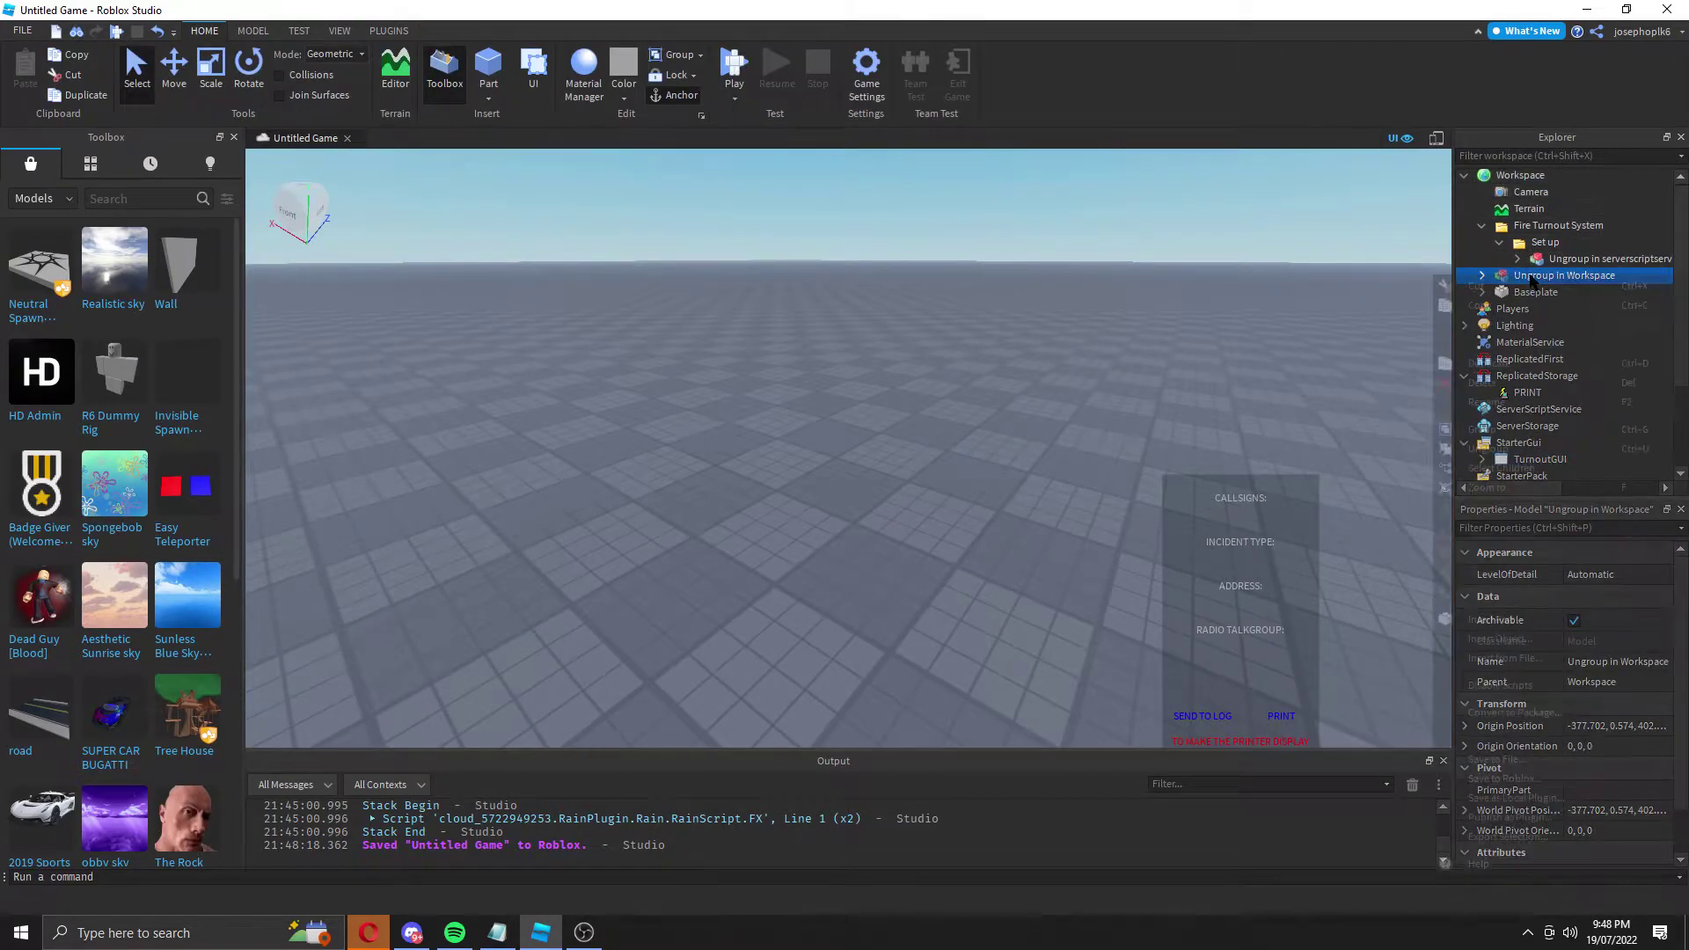
click(1495, 449)
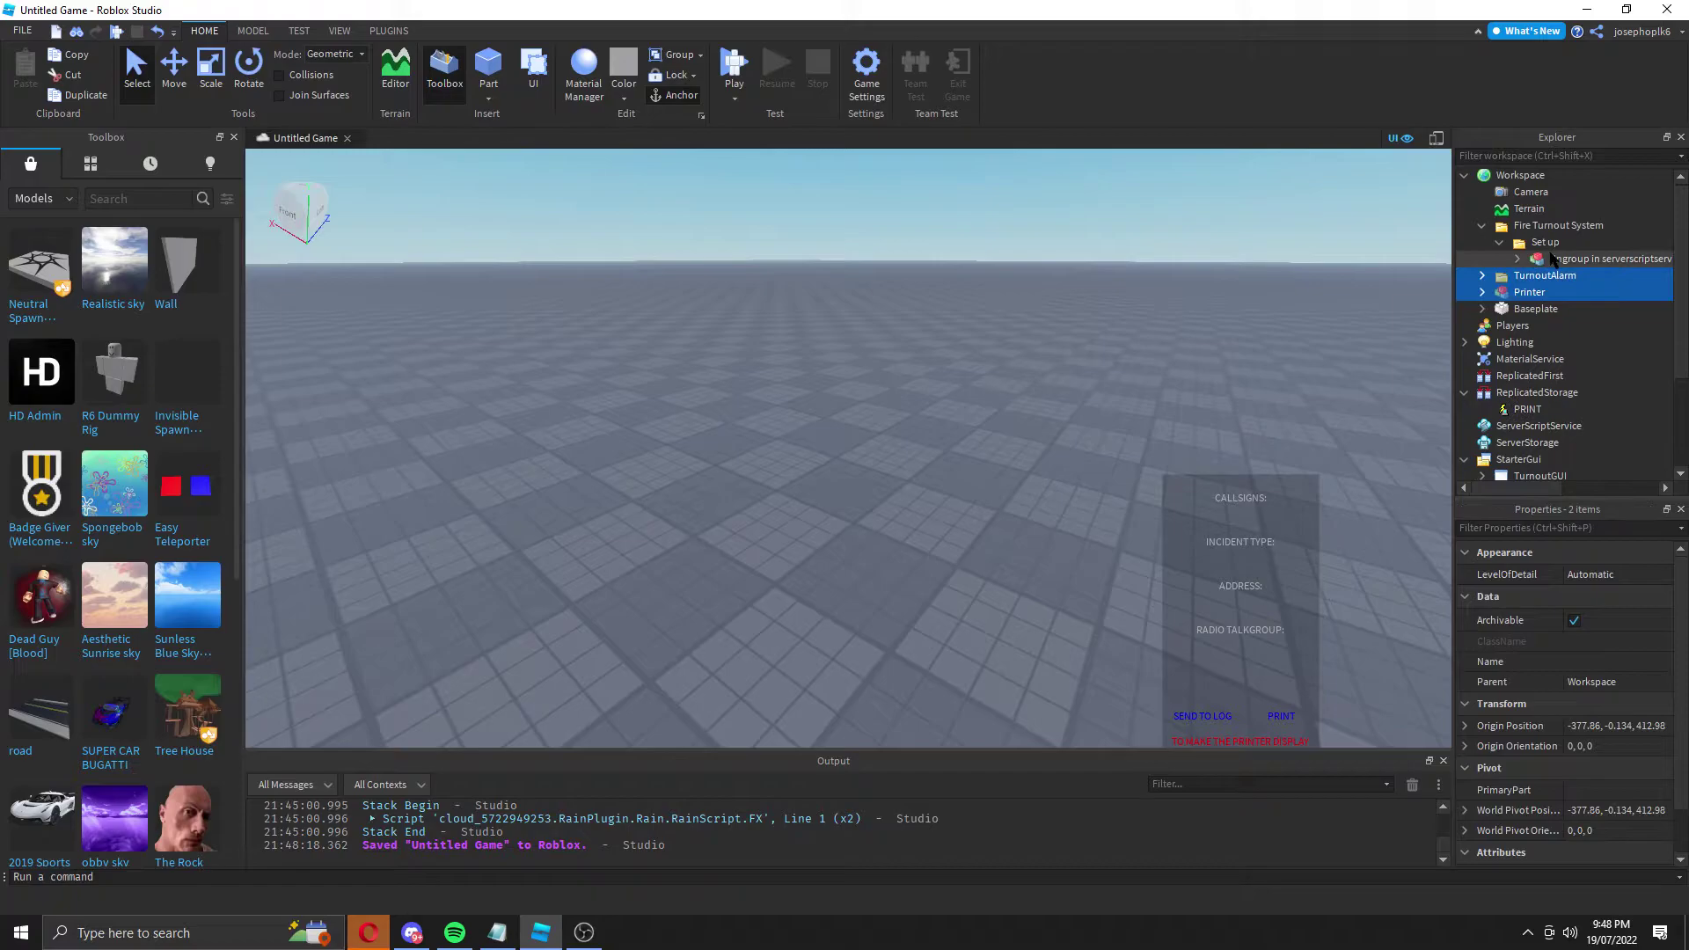
Step: Move the "Ungroup in serverscriptservice" model from the Set up folder into ServerScriptService and ungroup it
drag(1550, 261, 1545, 426)
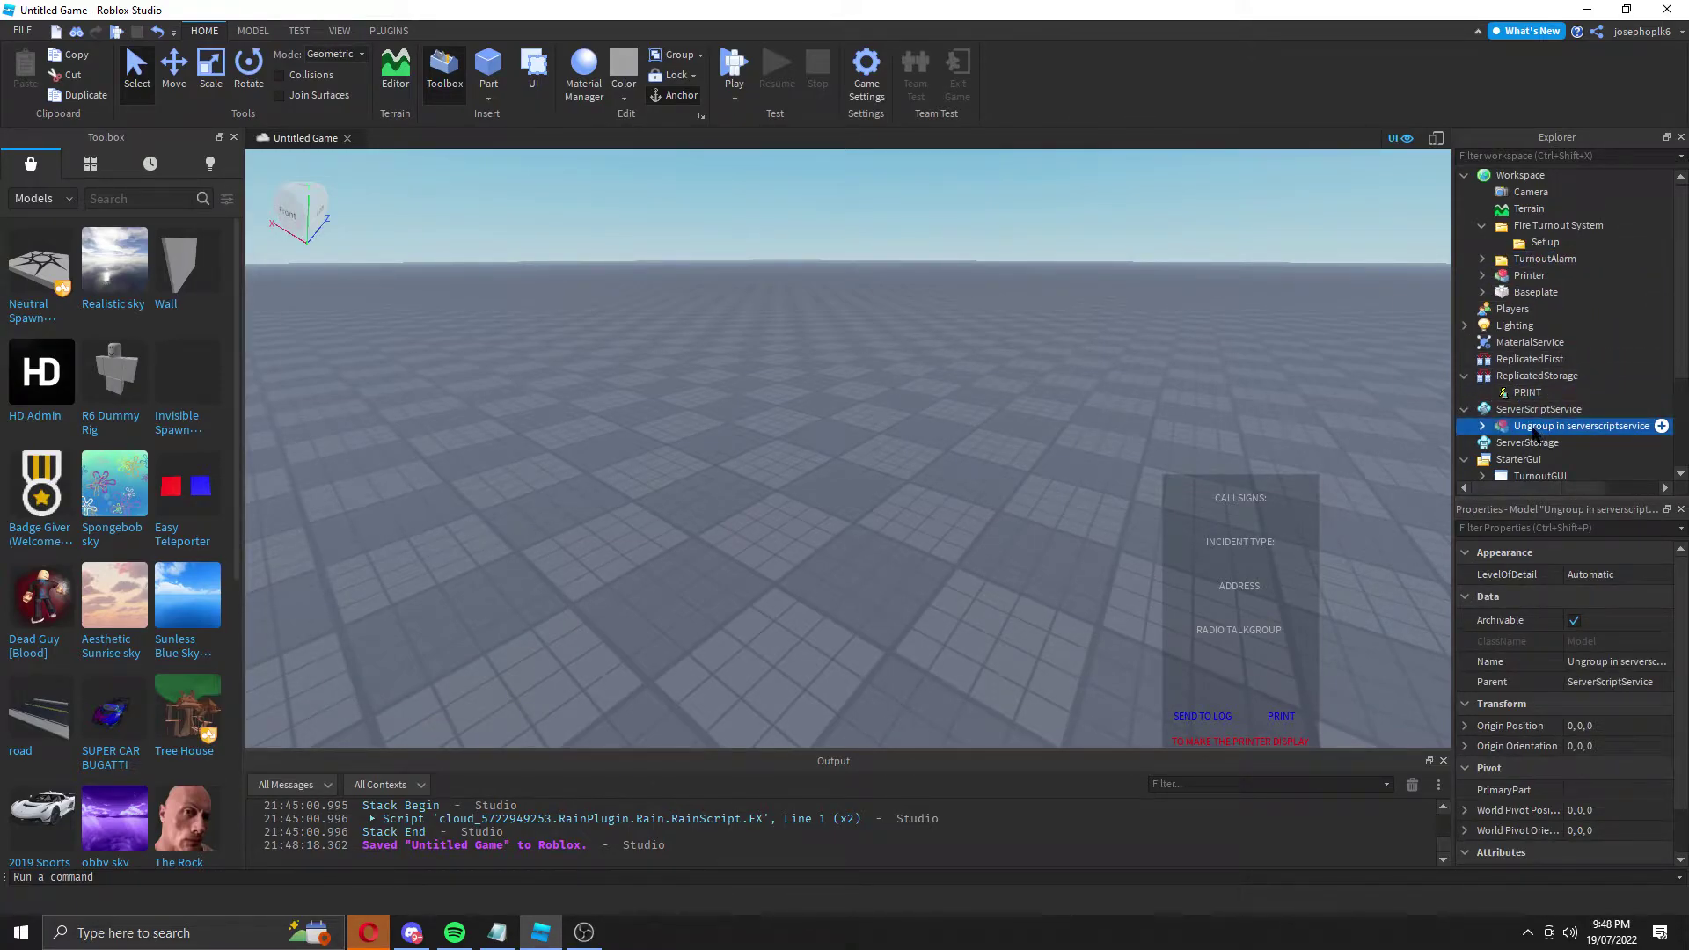
right_click(1533, 431)
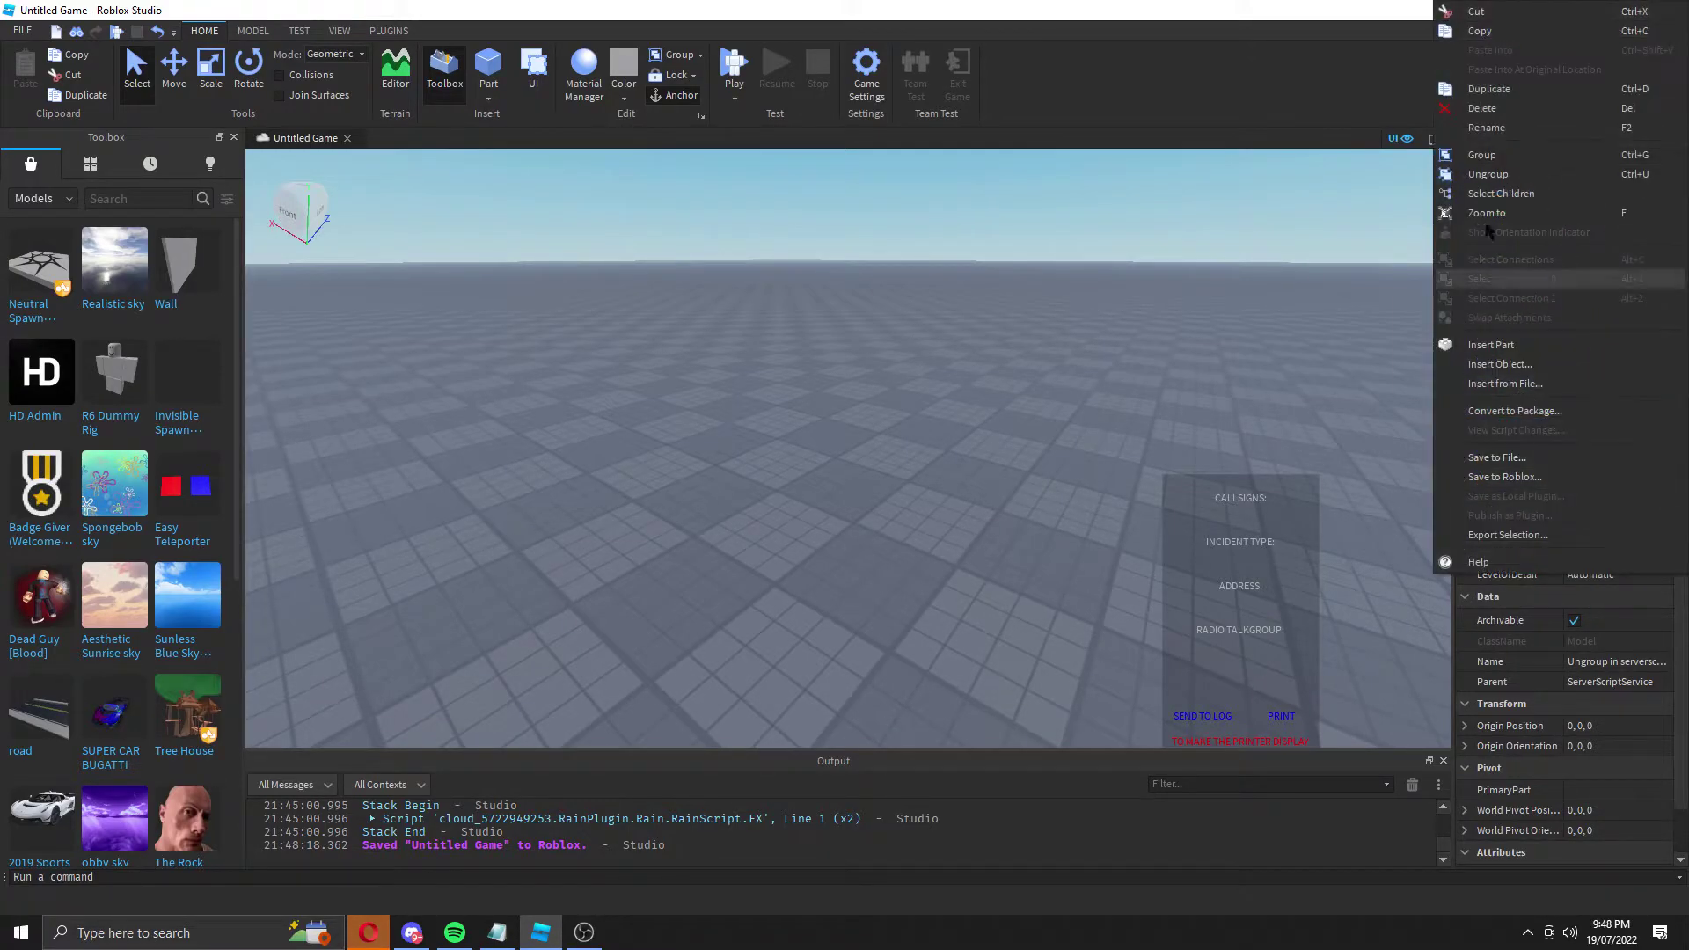
click(1493, 177)
click(1535, 292)
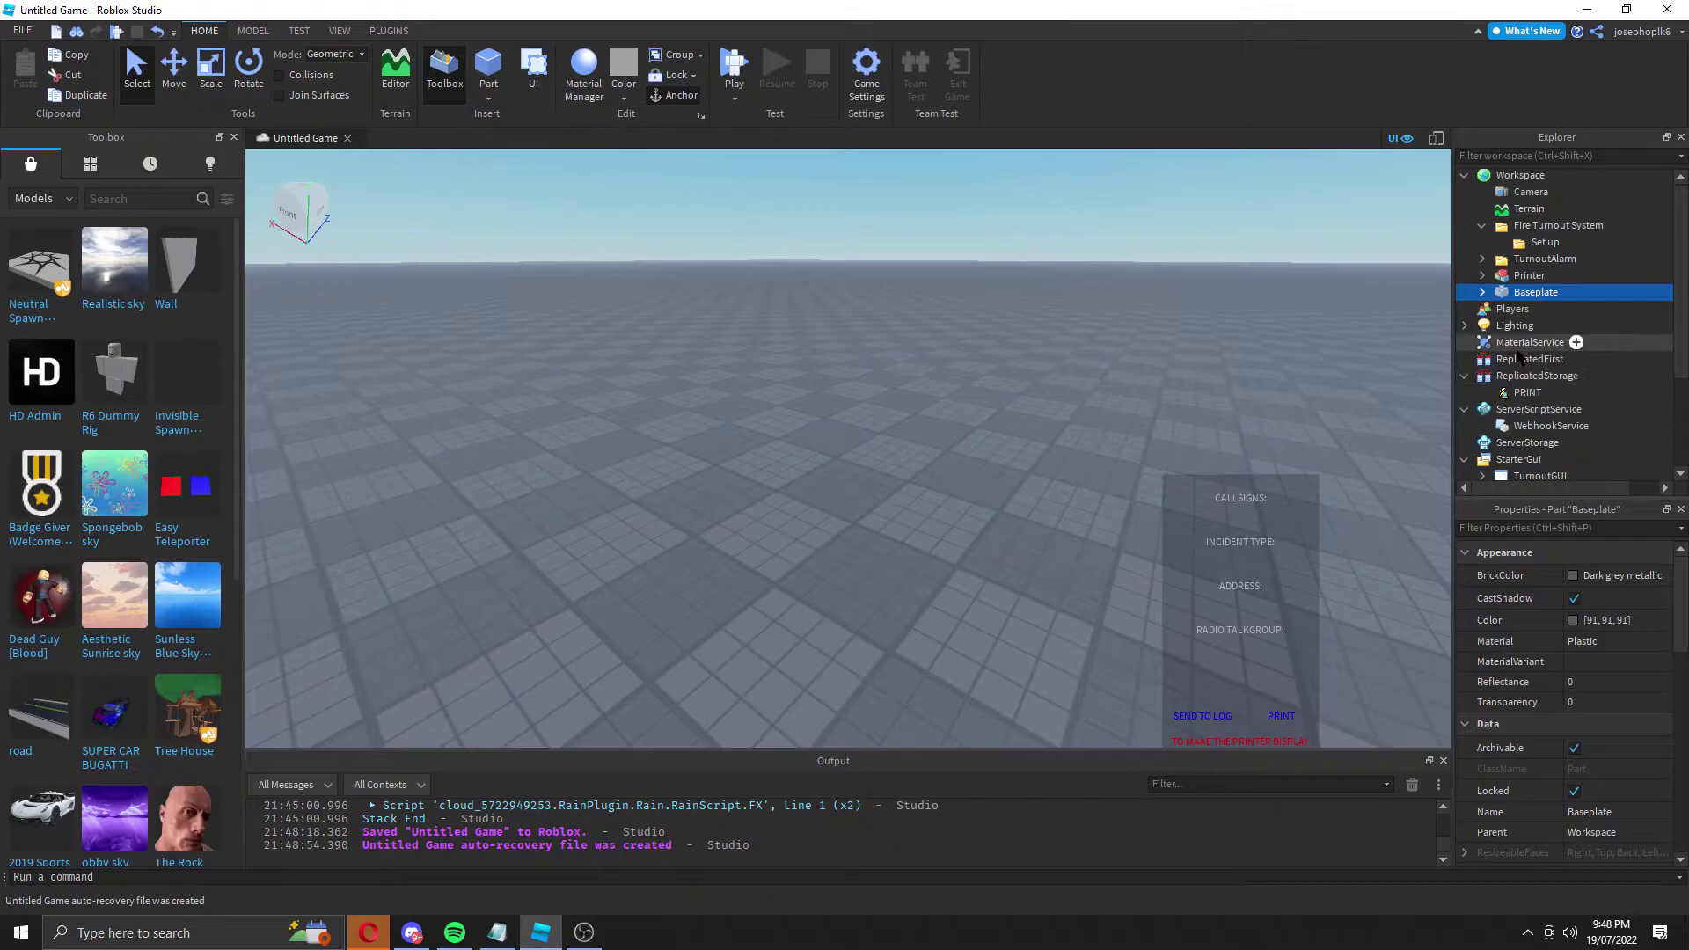
Step: Open the Webhook script inside the Printer model in Workspace for editing
scroll(1517, 355, down, 3)
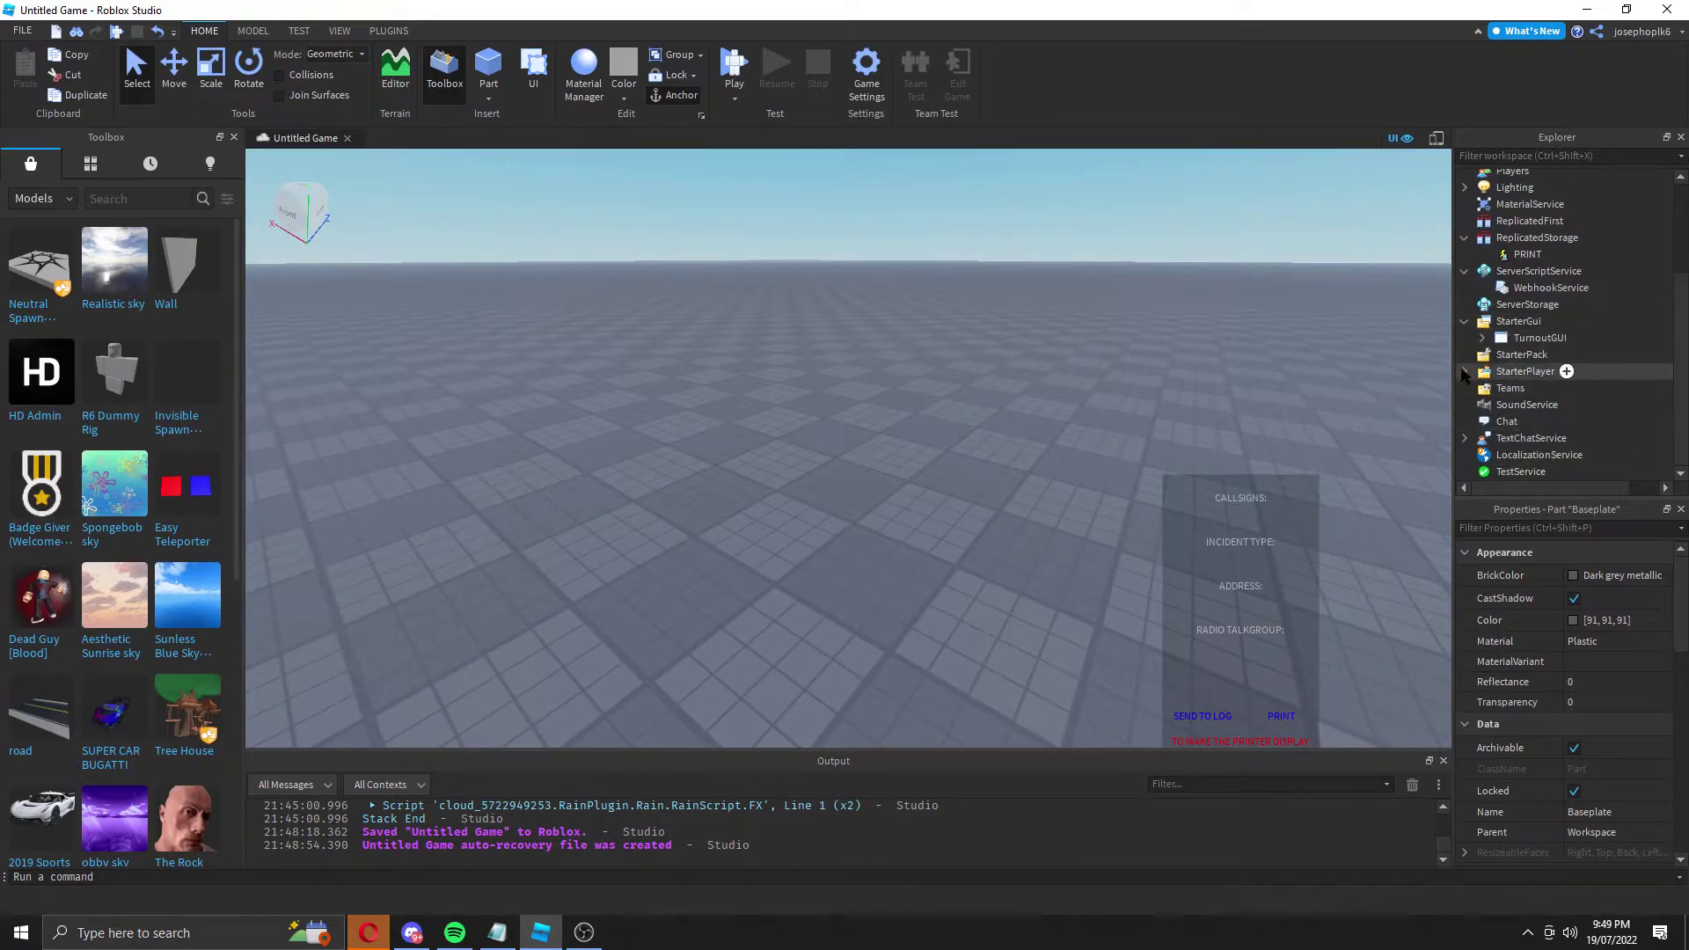
scroll(1467, 360, up, 3)
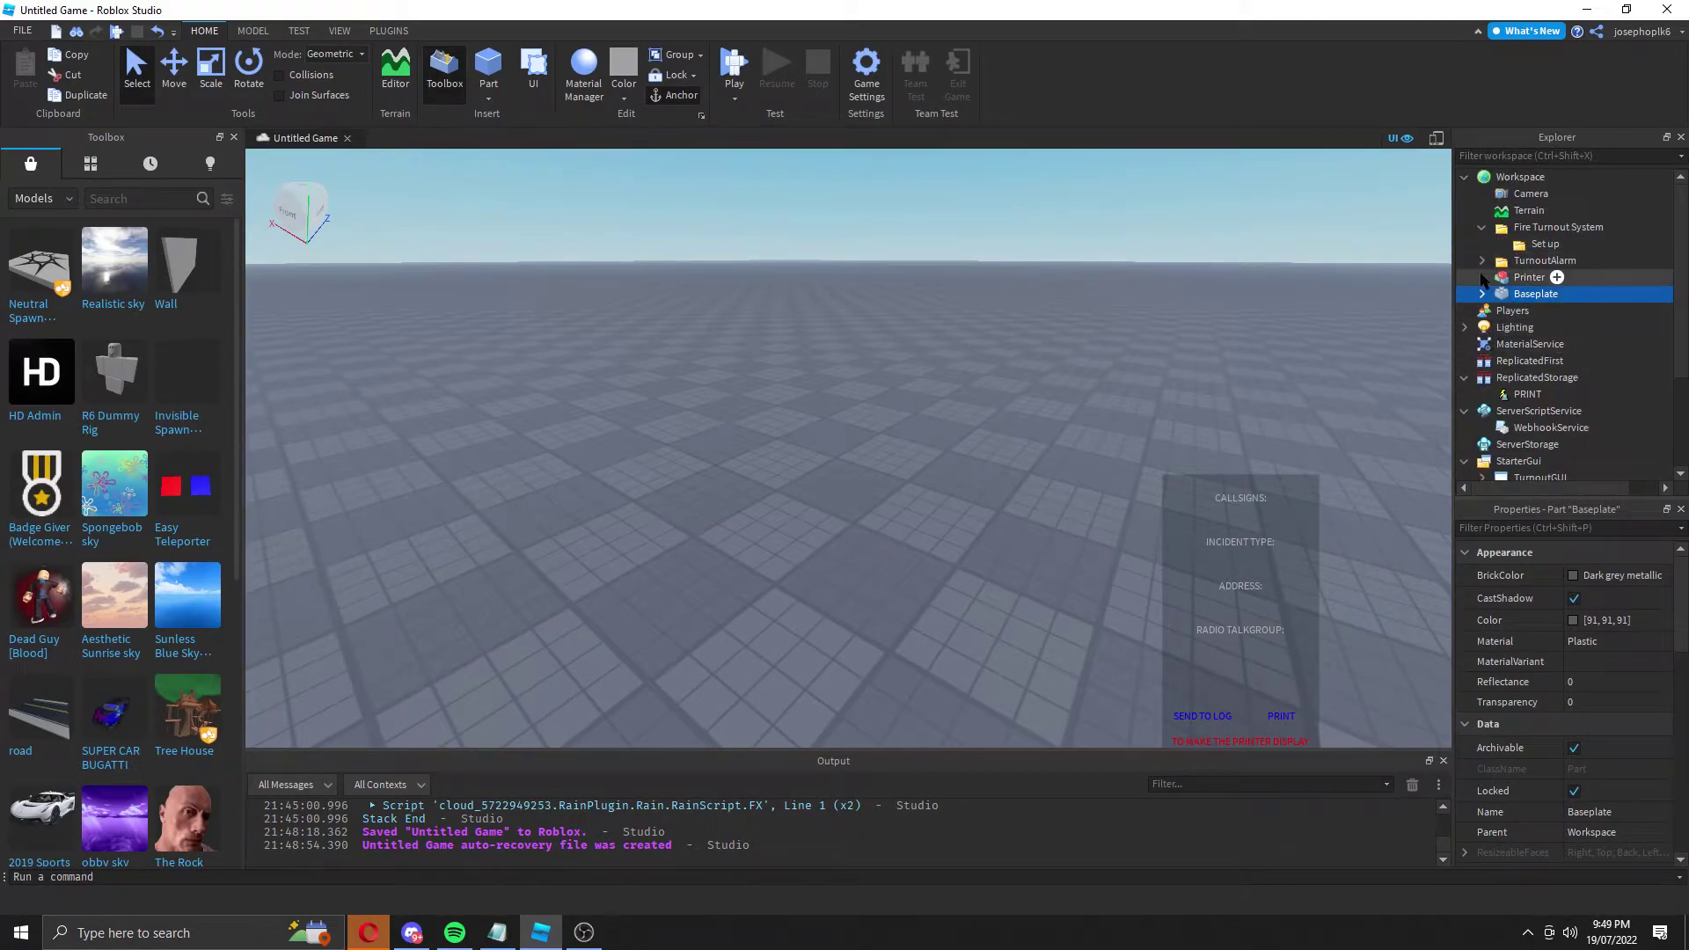
click(1482, 277)
double_click(1552, 394)
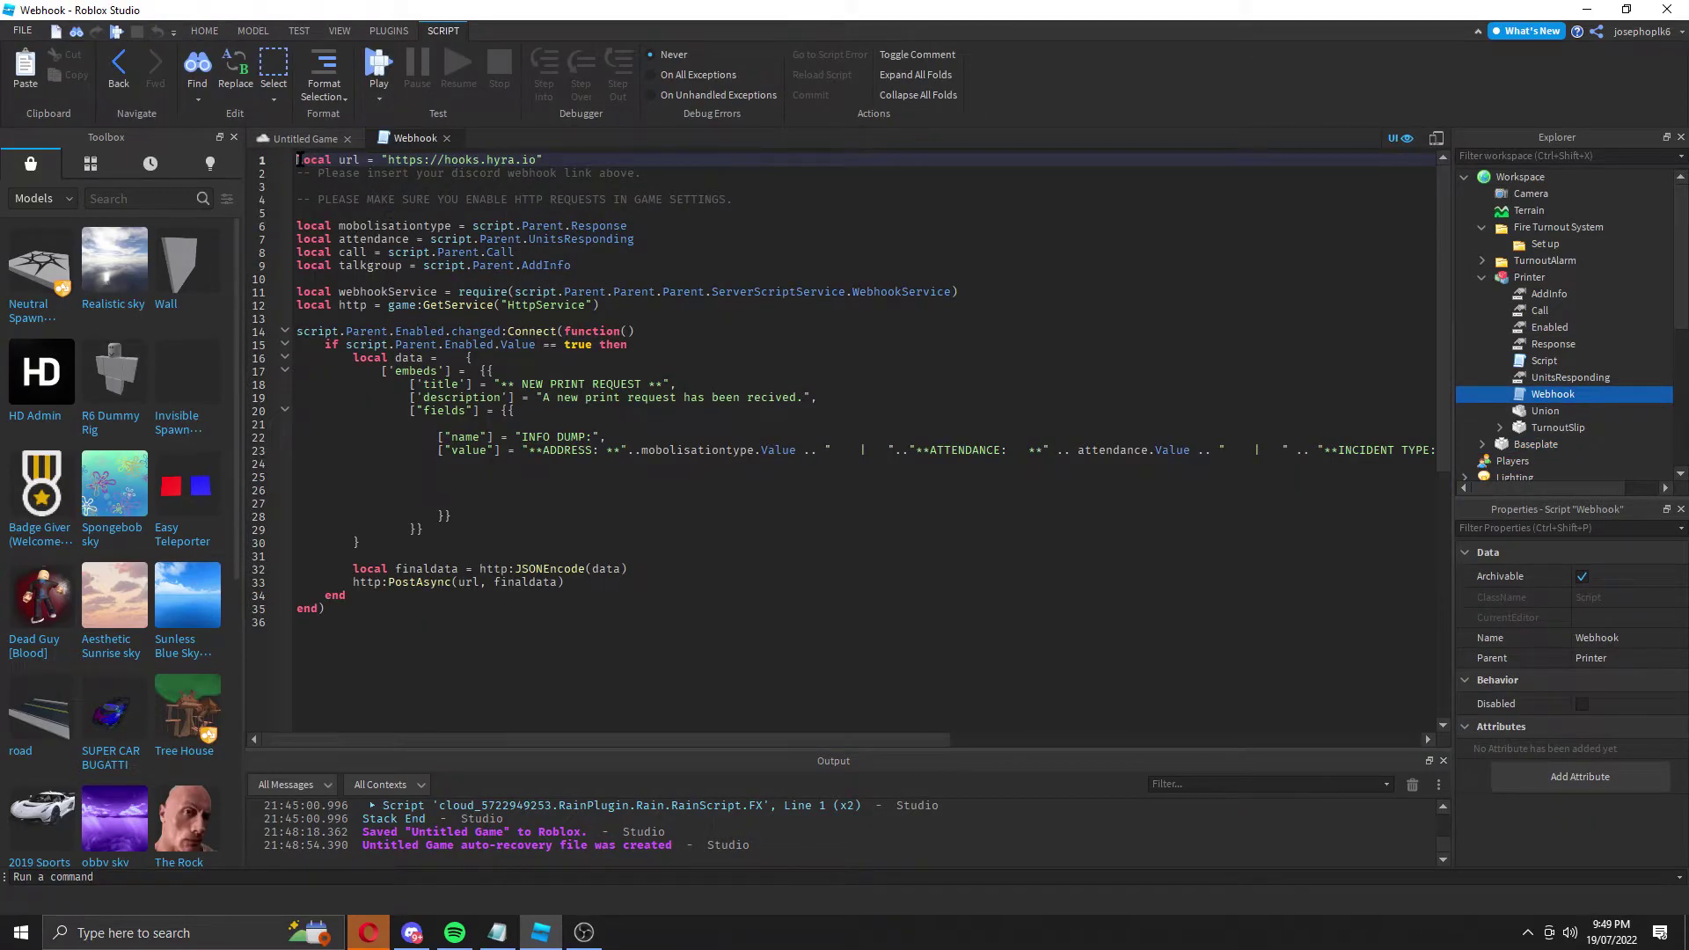
drag(298, 160, 485, 263)
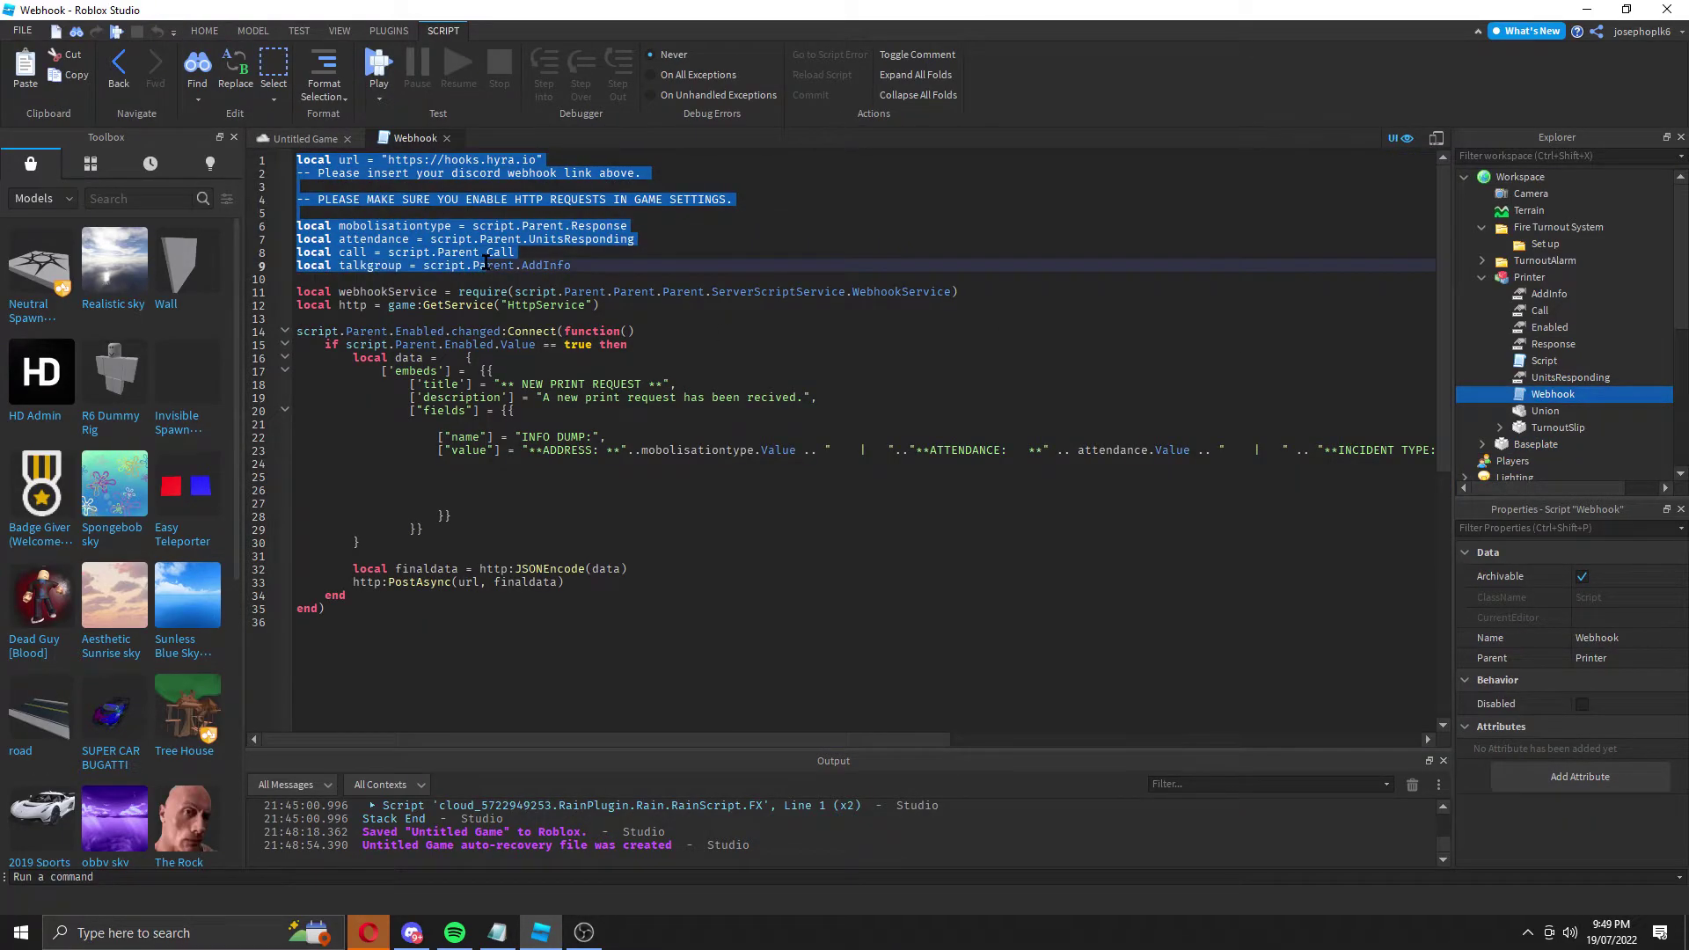
click(531, 204)
drag(516, 159, 550, 157)
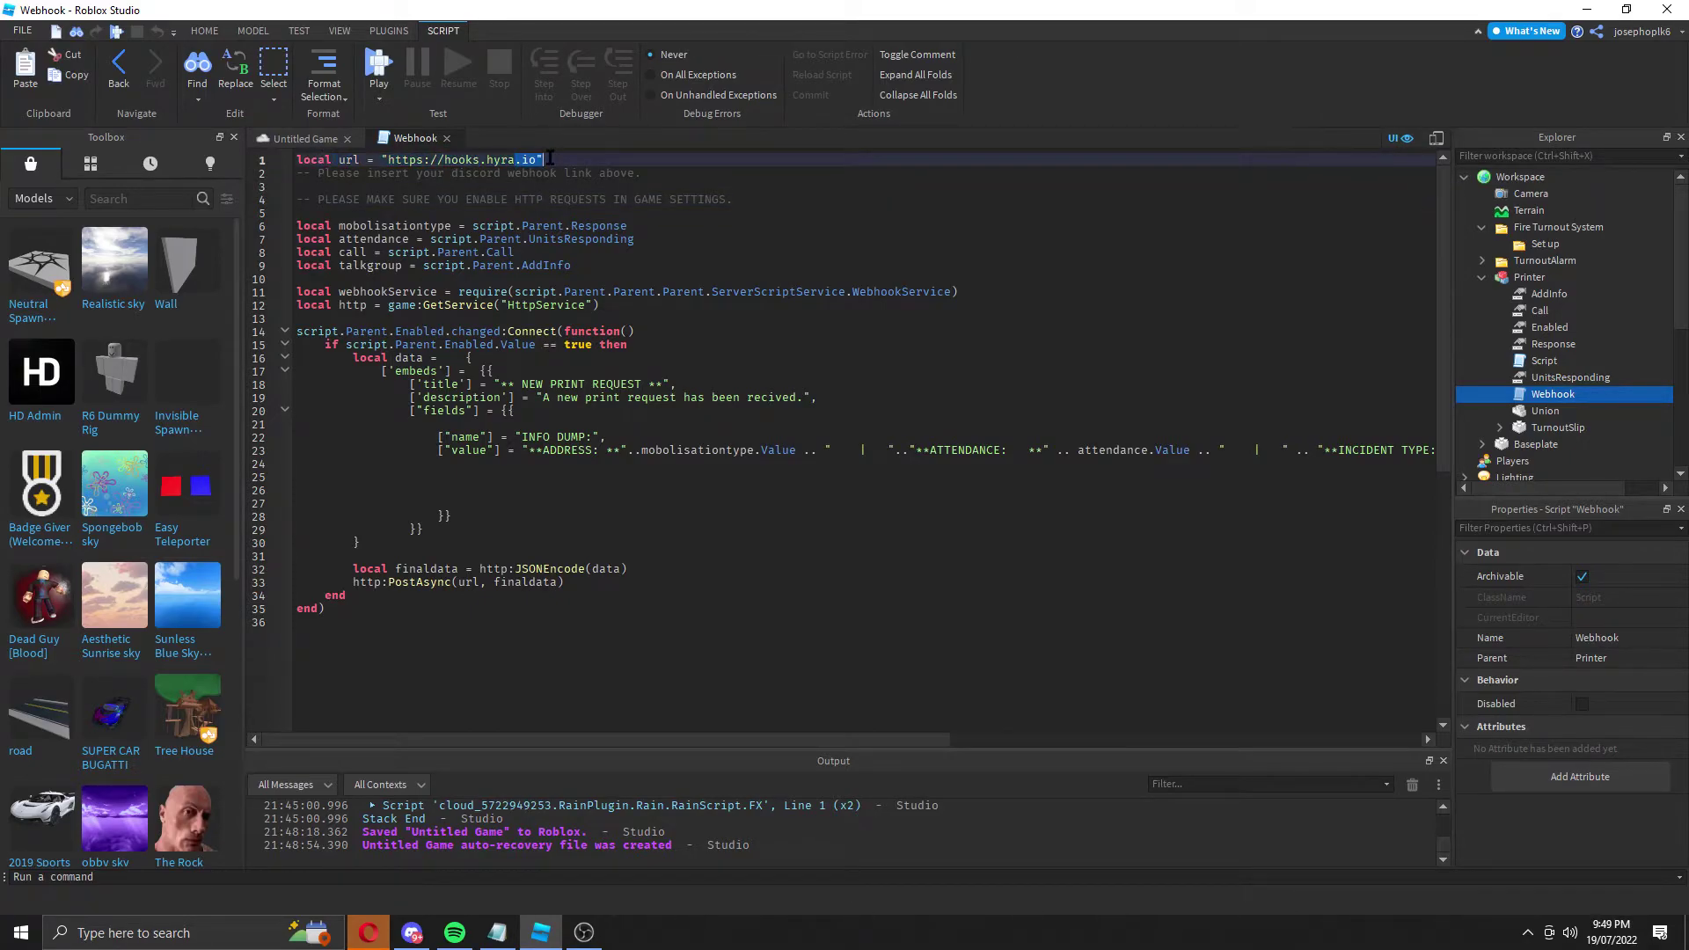
click(542, 160)
click(497, 932)
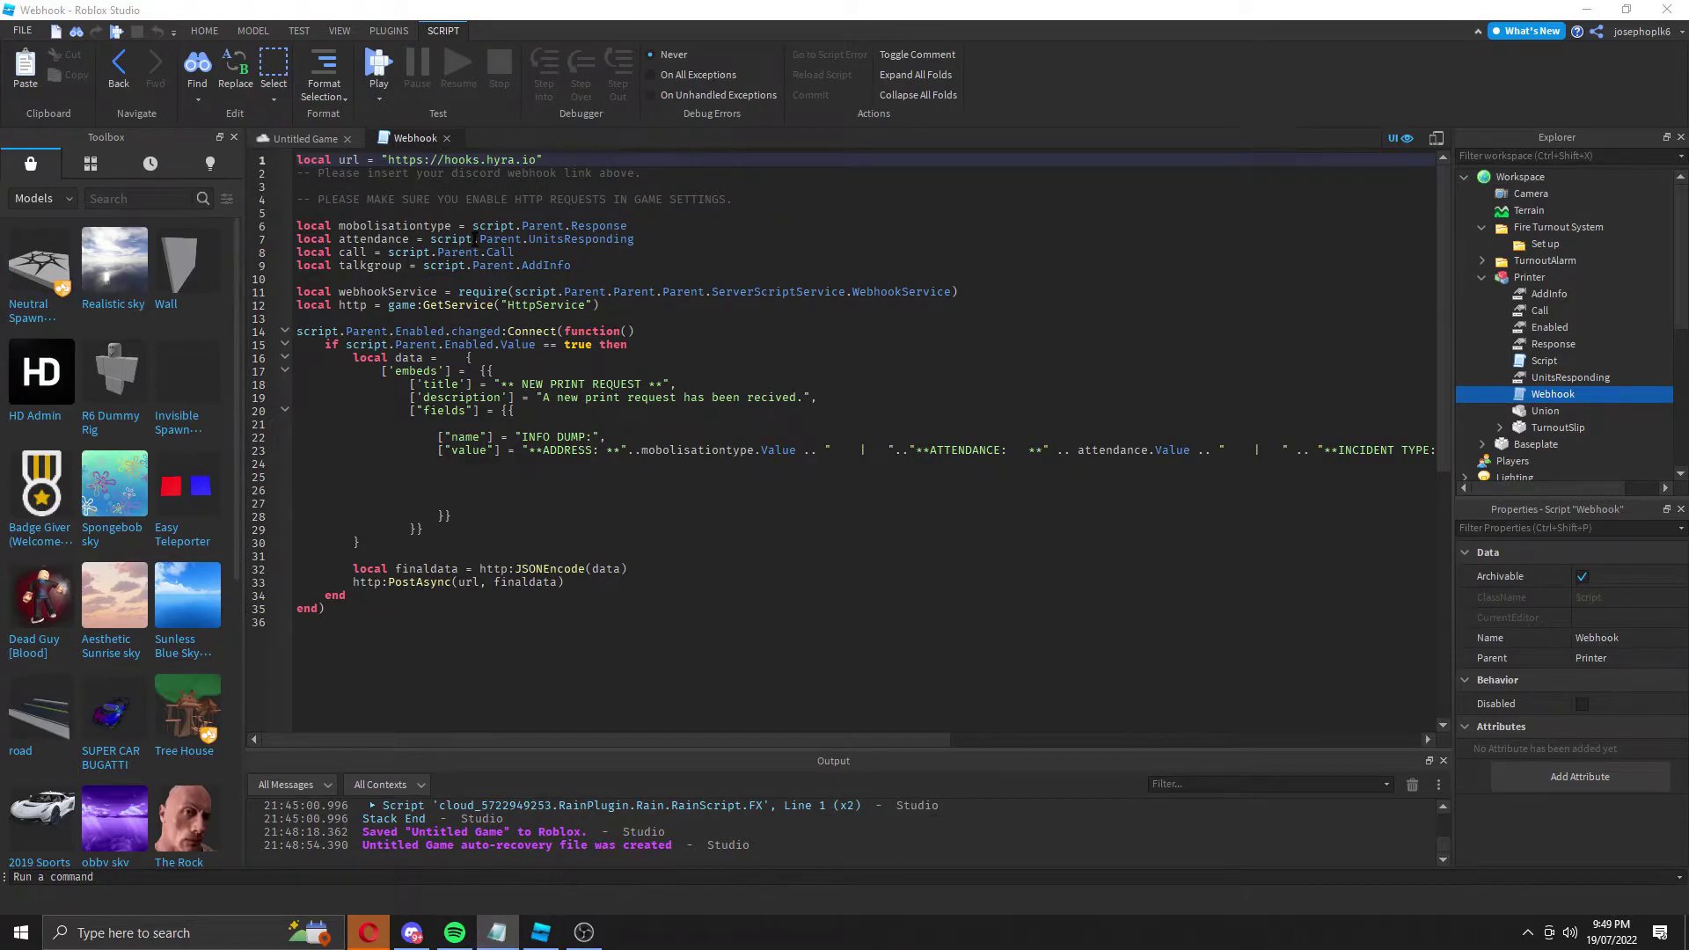
key(ctrl+v)
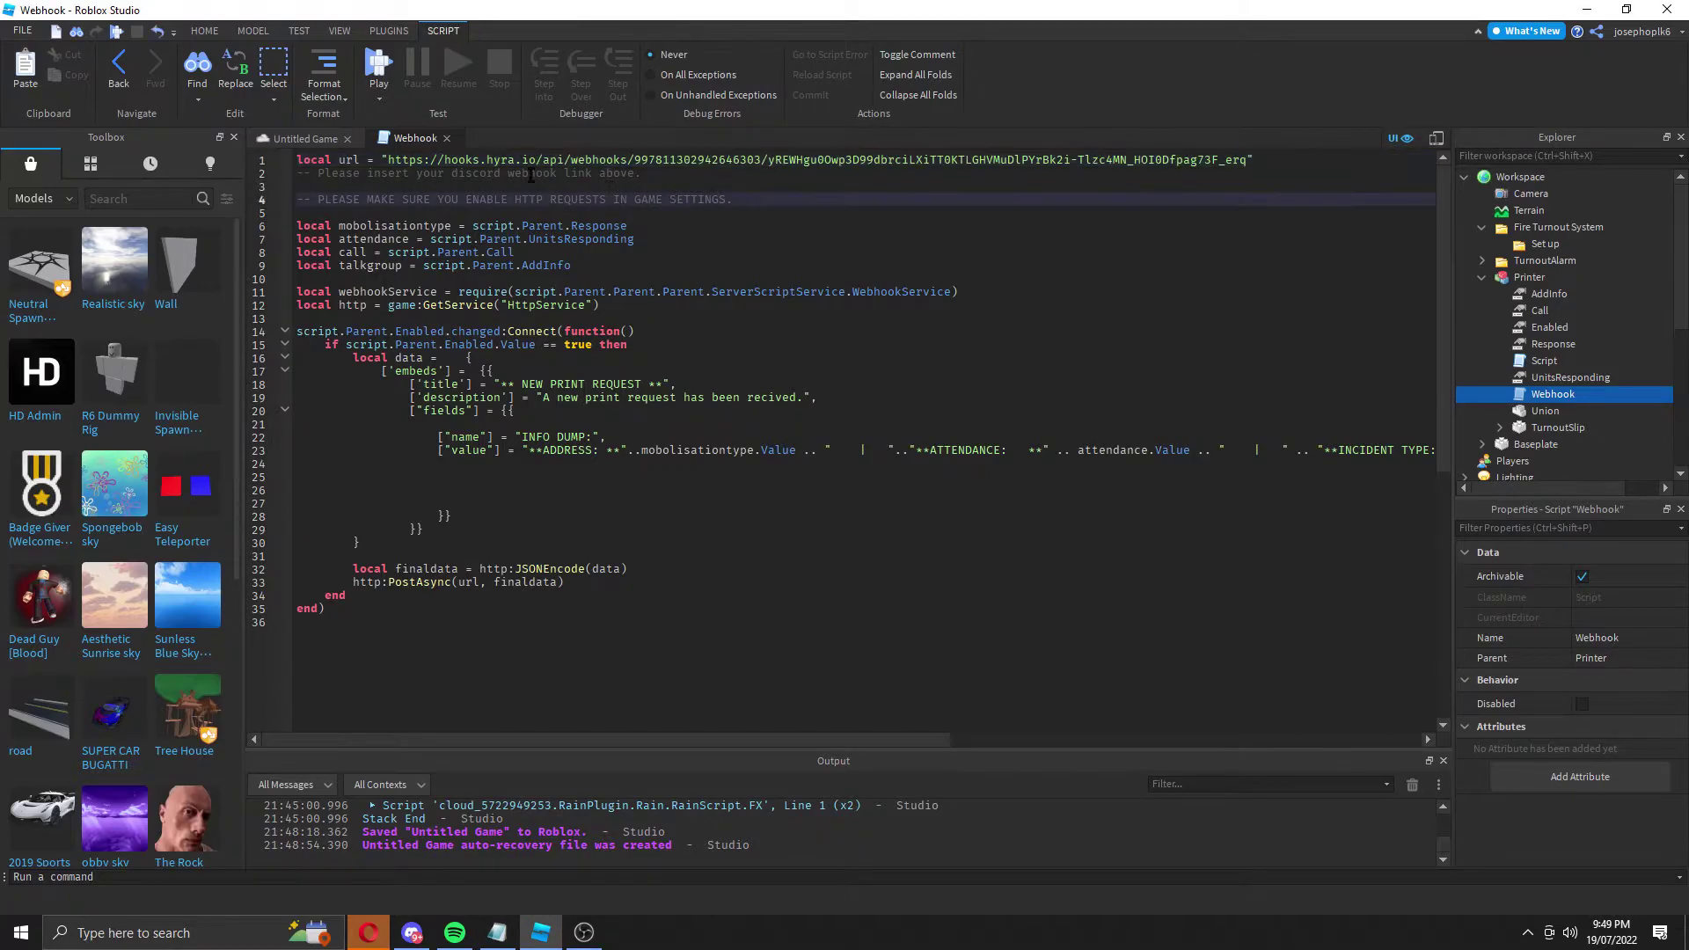
drag(538, 160, 1248, 159)
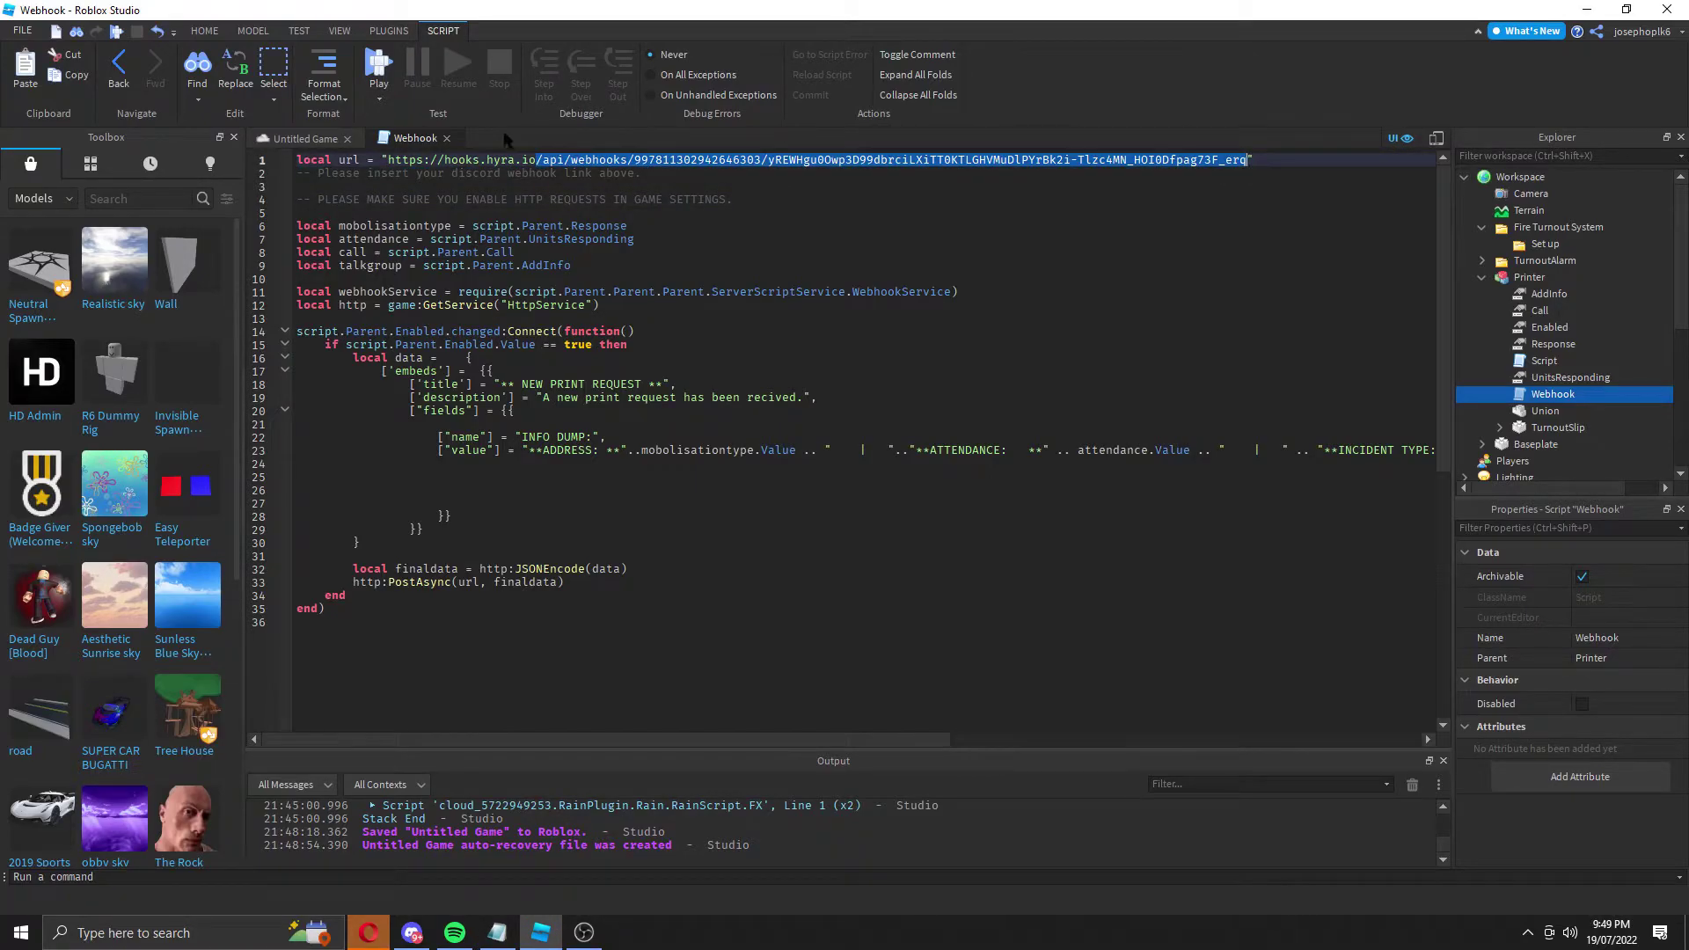
click(448, 139)
Step: Start a Play Here test of the game and walk the avatar up to the turnout alarm lights
click(734, 98)
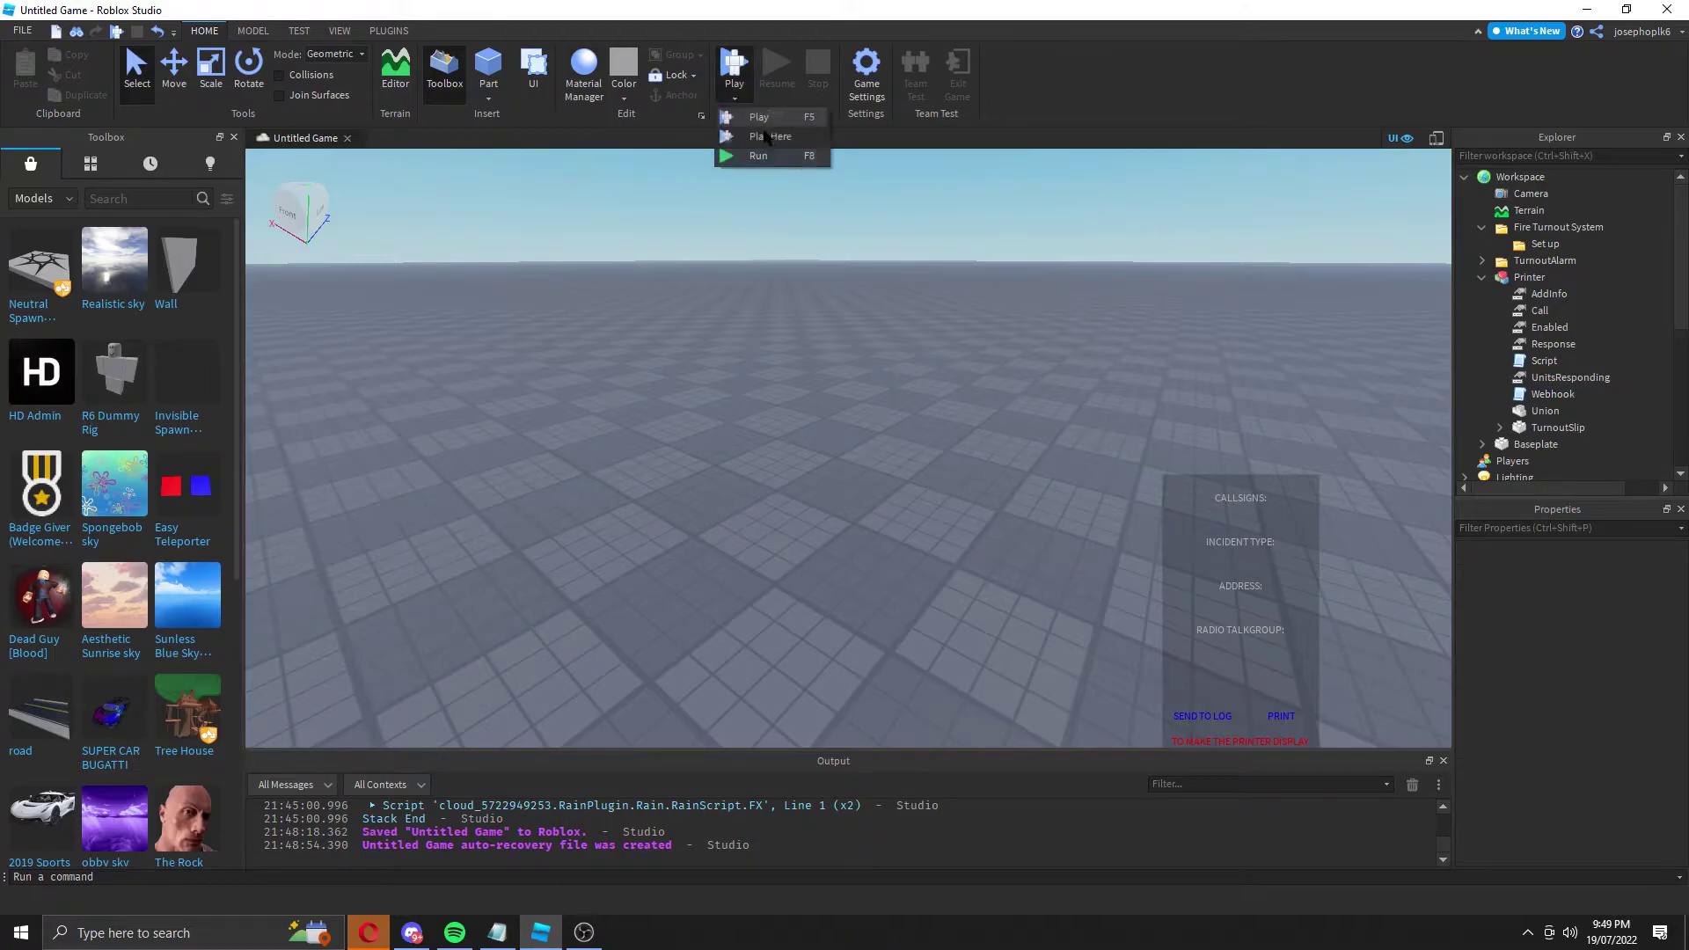
click(762, 138)
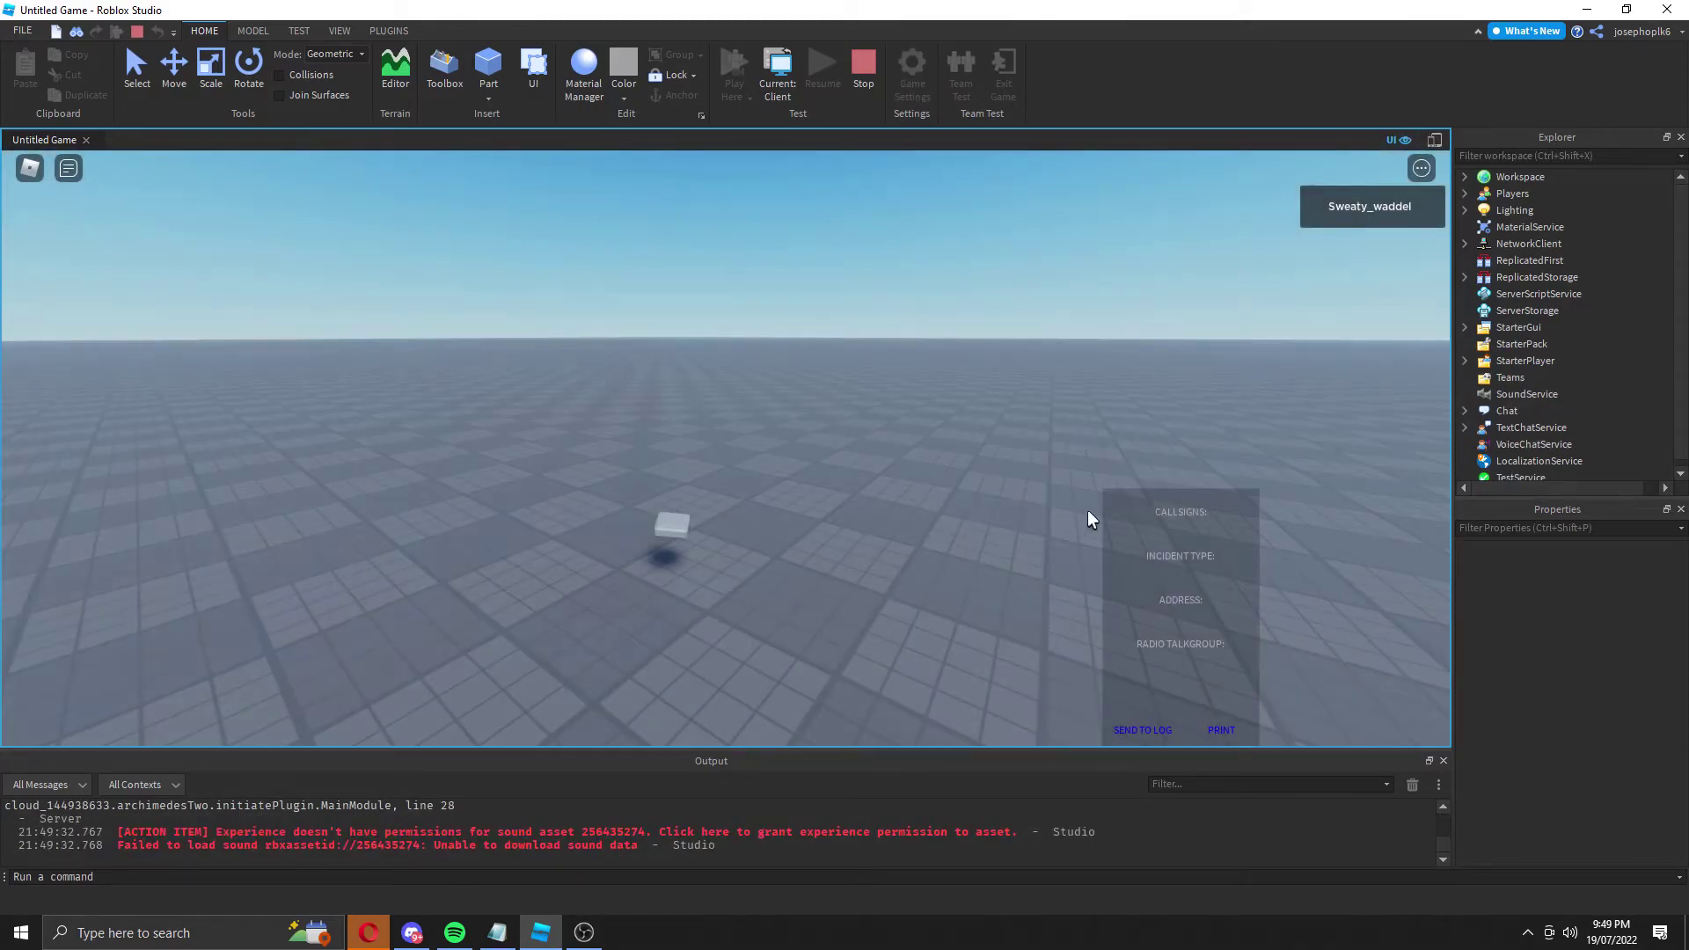
key(a)
right_drag(1044, 516, 899, 472)
scroll(914, 502, down, 5)
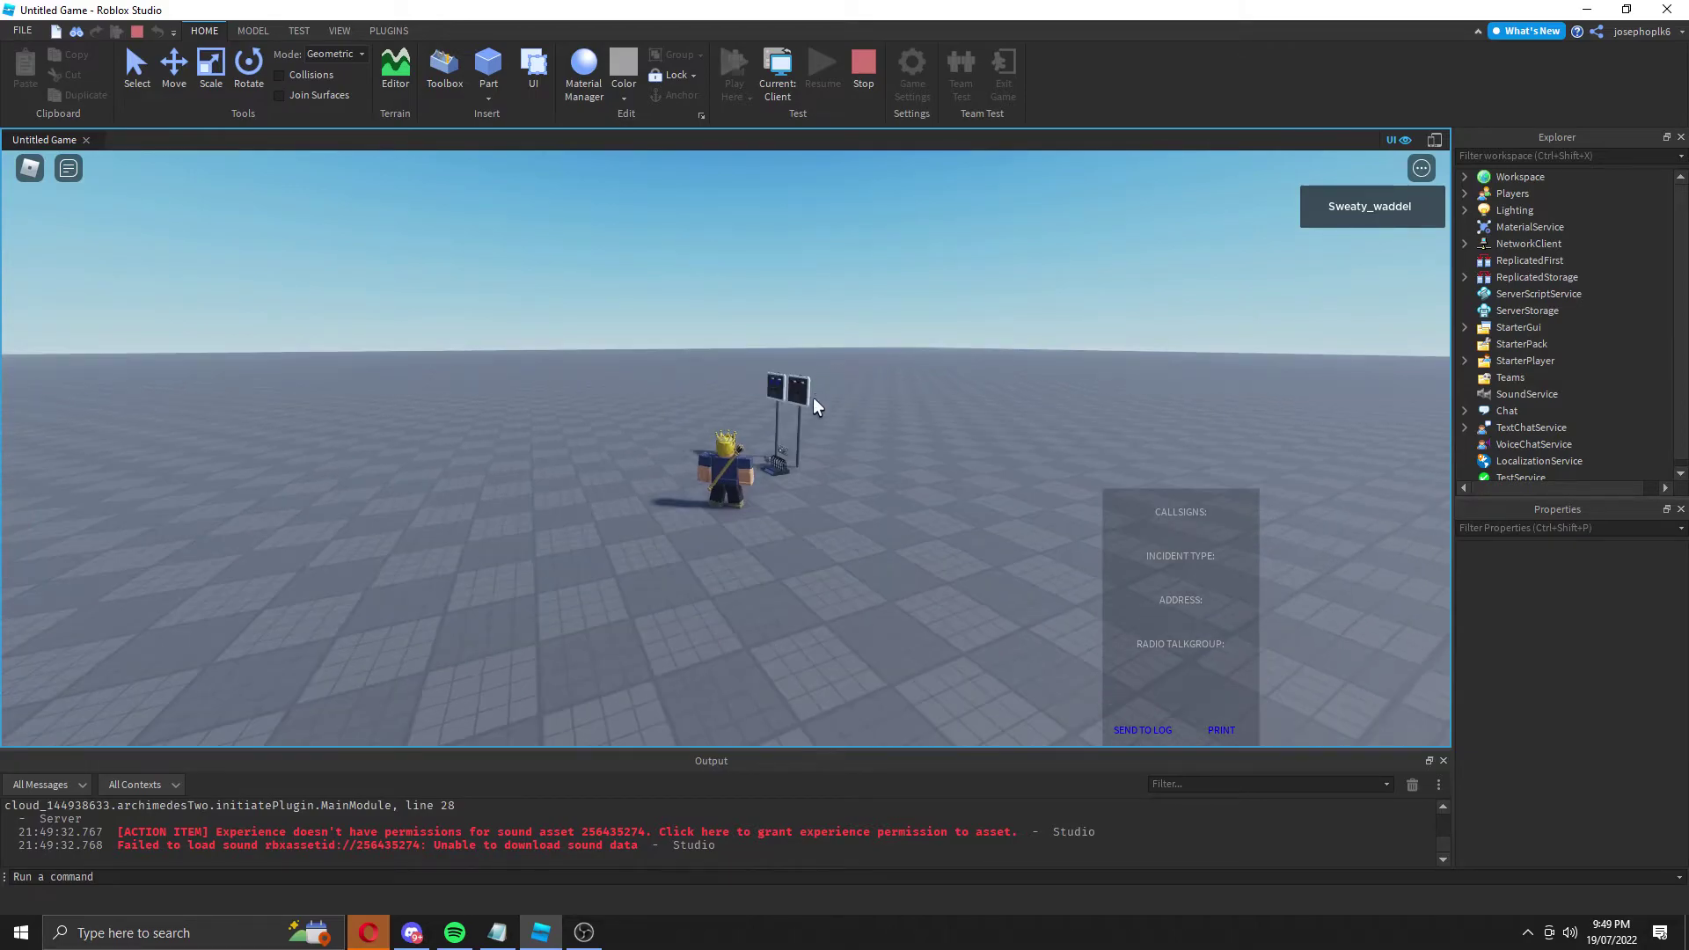
key(w)
scroll(809, 441, up, 5)
right_drag(808, 442, 813, 431)
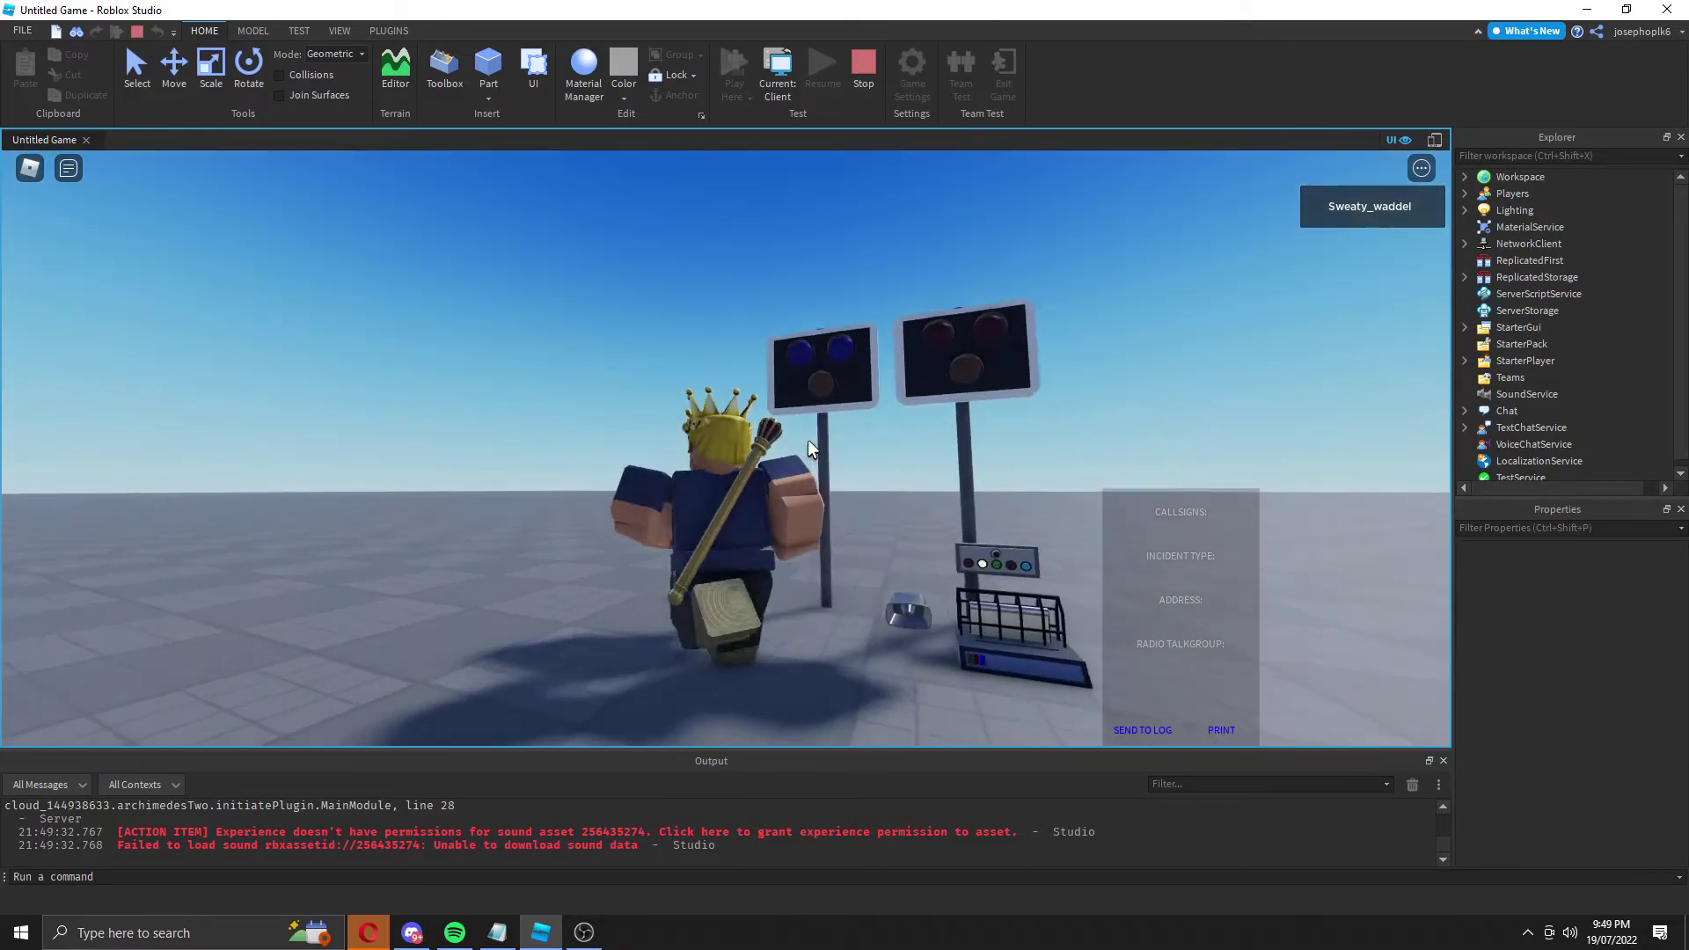
Step: Walk around the turnout alarm to examine the blue and red light boards, control panel and printer
key(d)
scroll(809, 441, up, 2)
scroll(807, 441, down, 2)
key(w)
key(d)
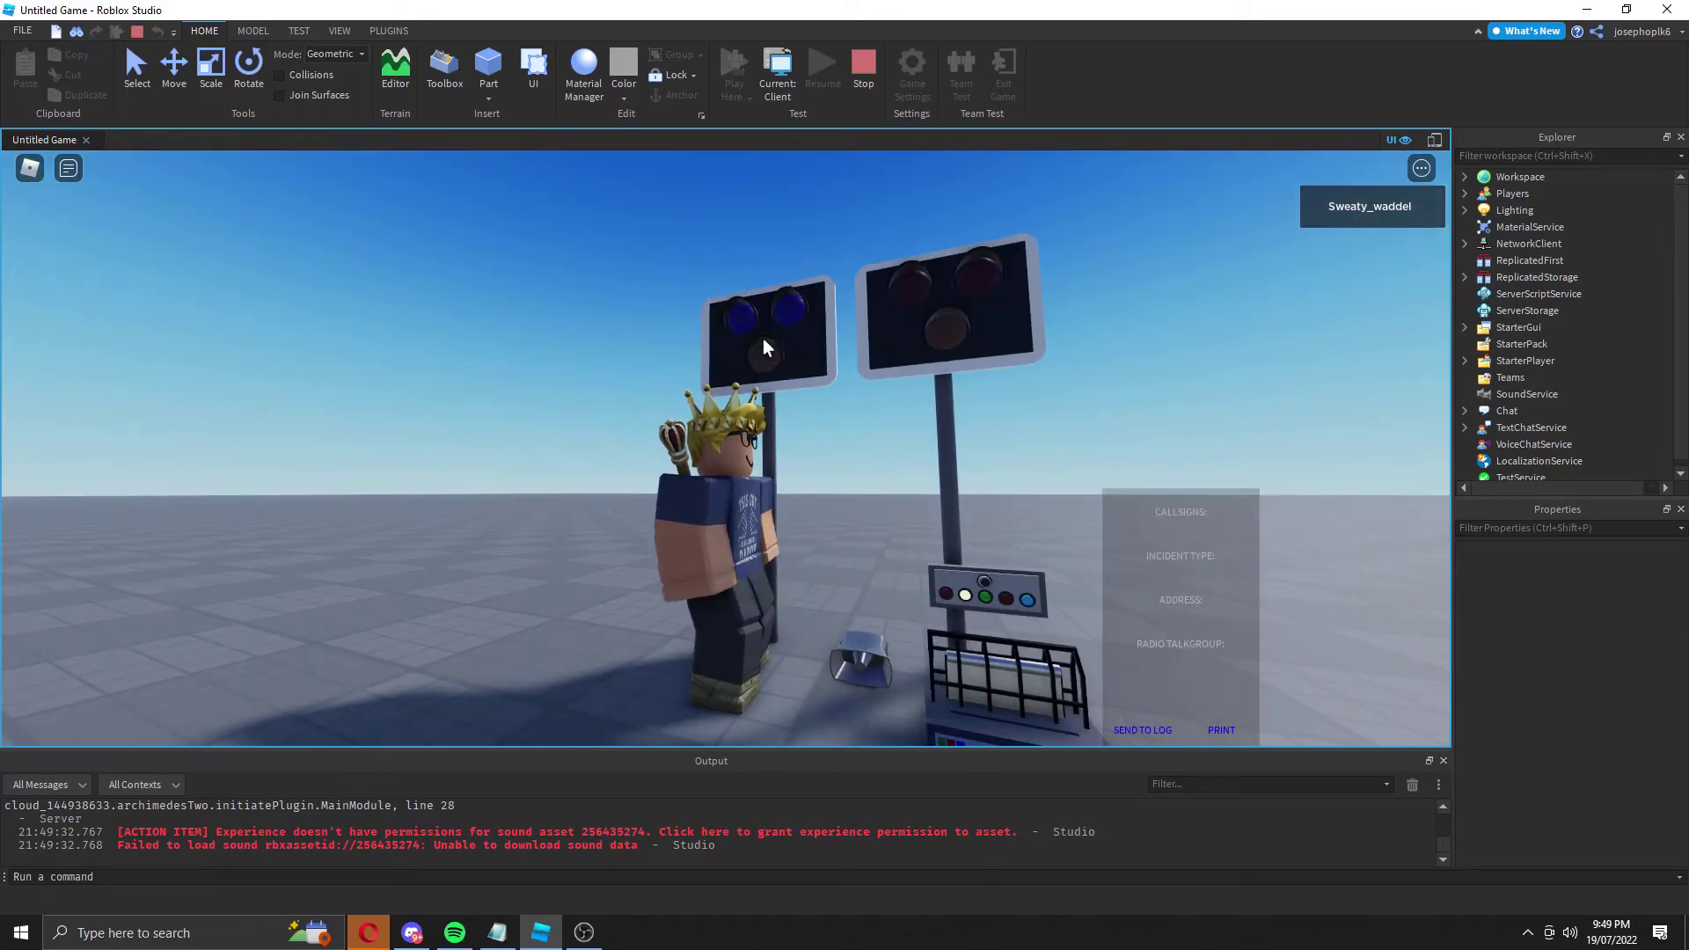
right_drag(905, 373, 905, 389)
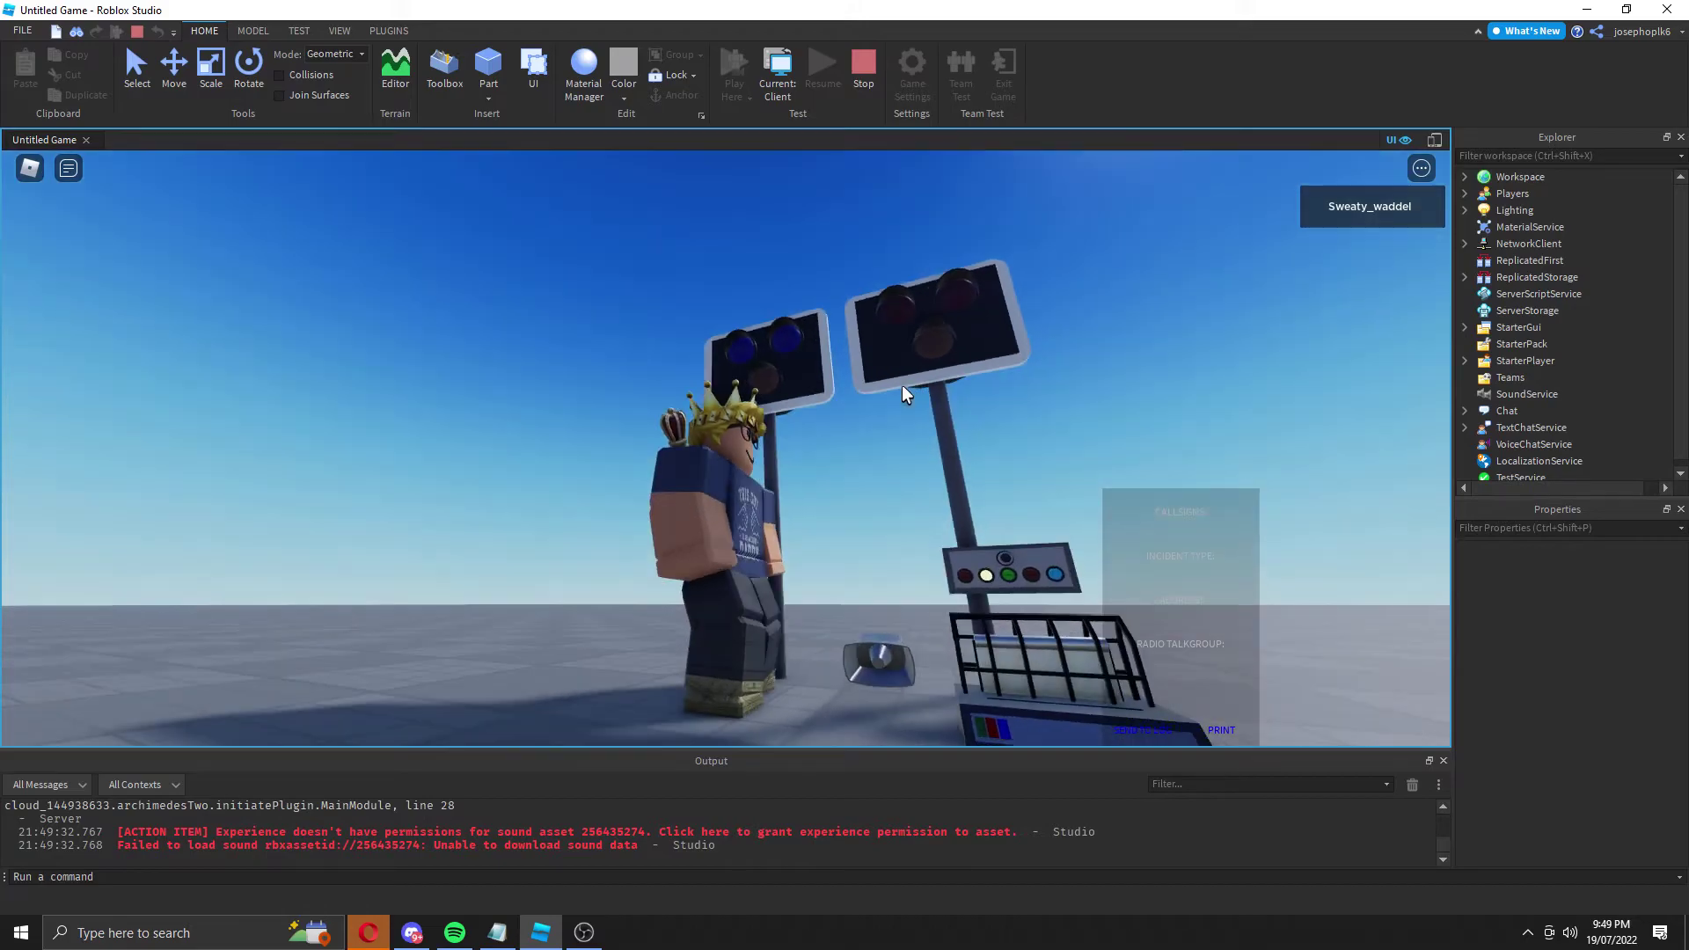
Step: Trigger the leftmost dark red button on the alarm's control panel and view the light boards
scroll(958, 584, up, 3)
key(s)
right_drag(953, 577, 954, 574)
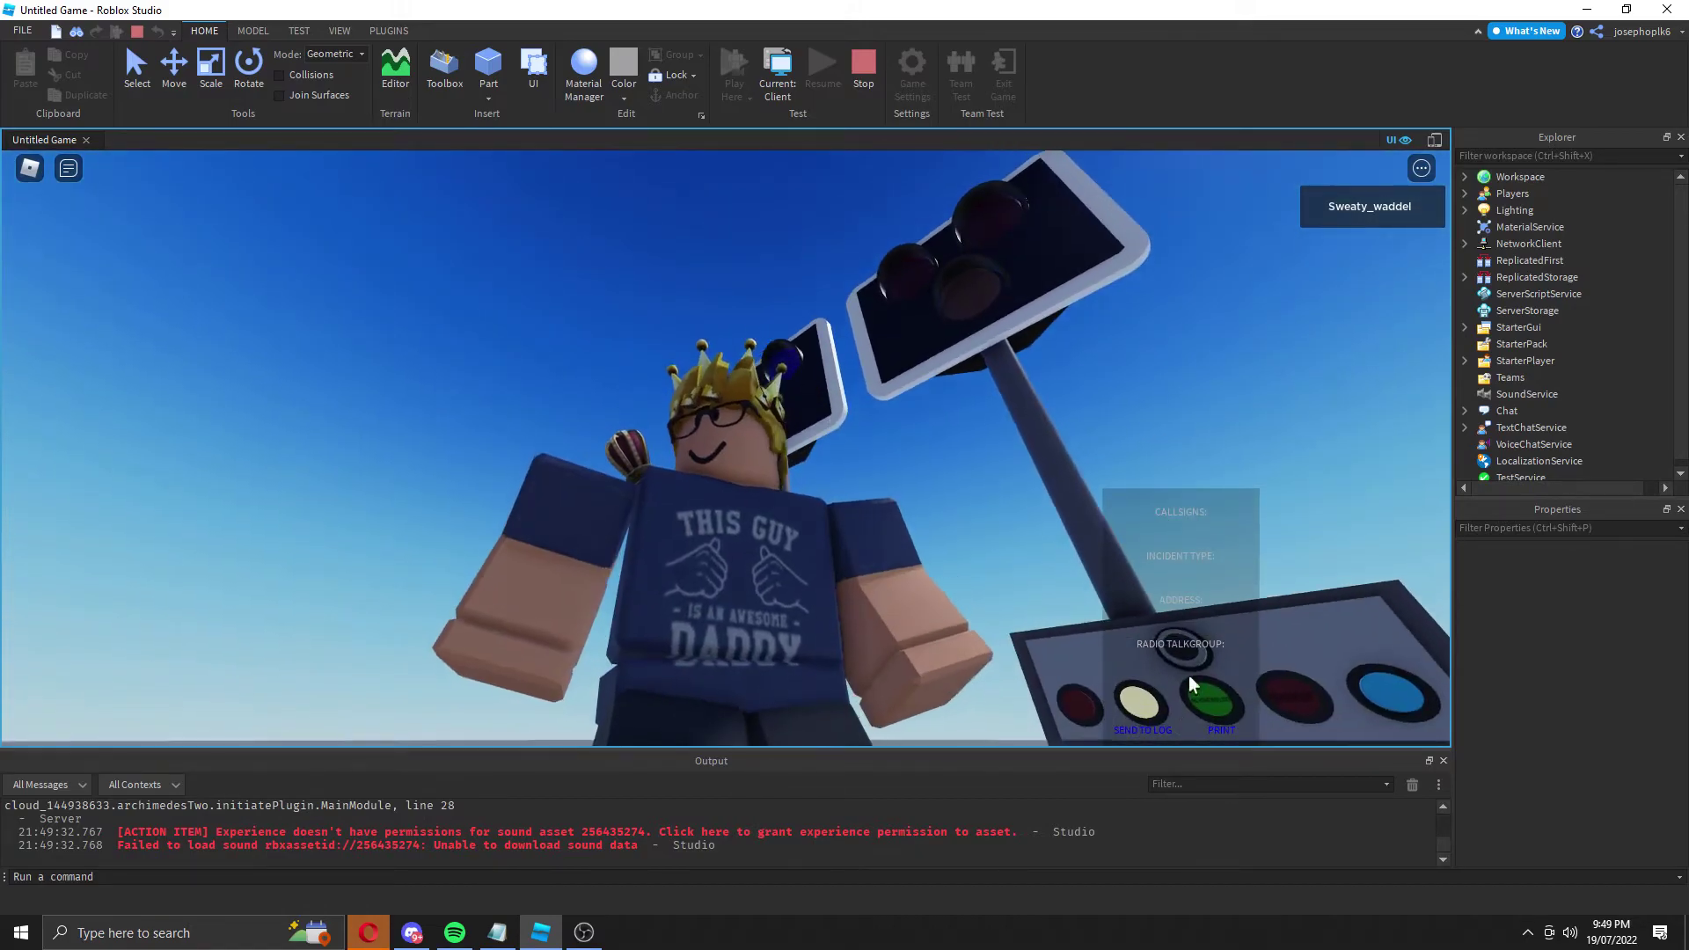
click(1079, 704)
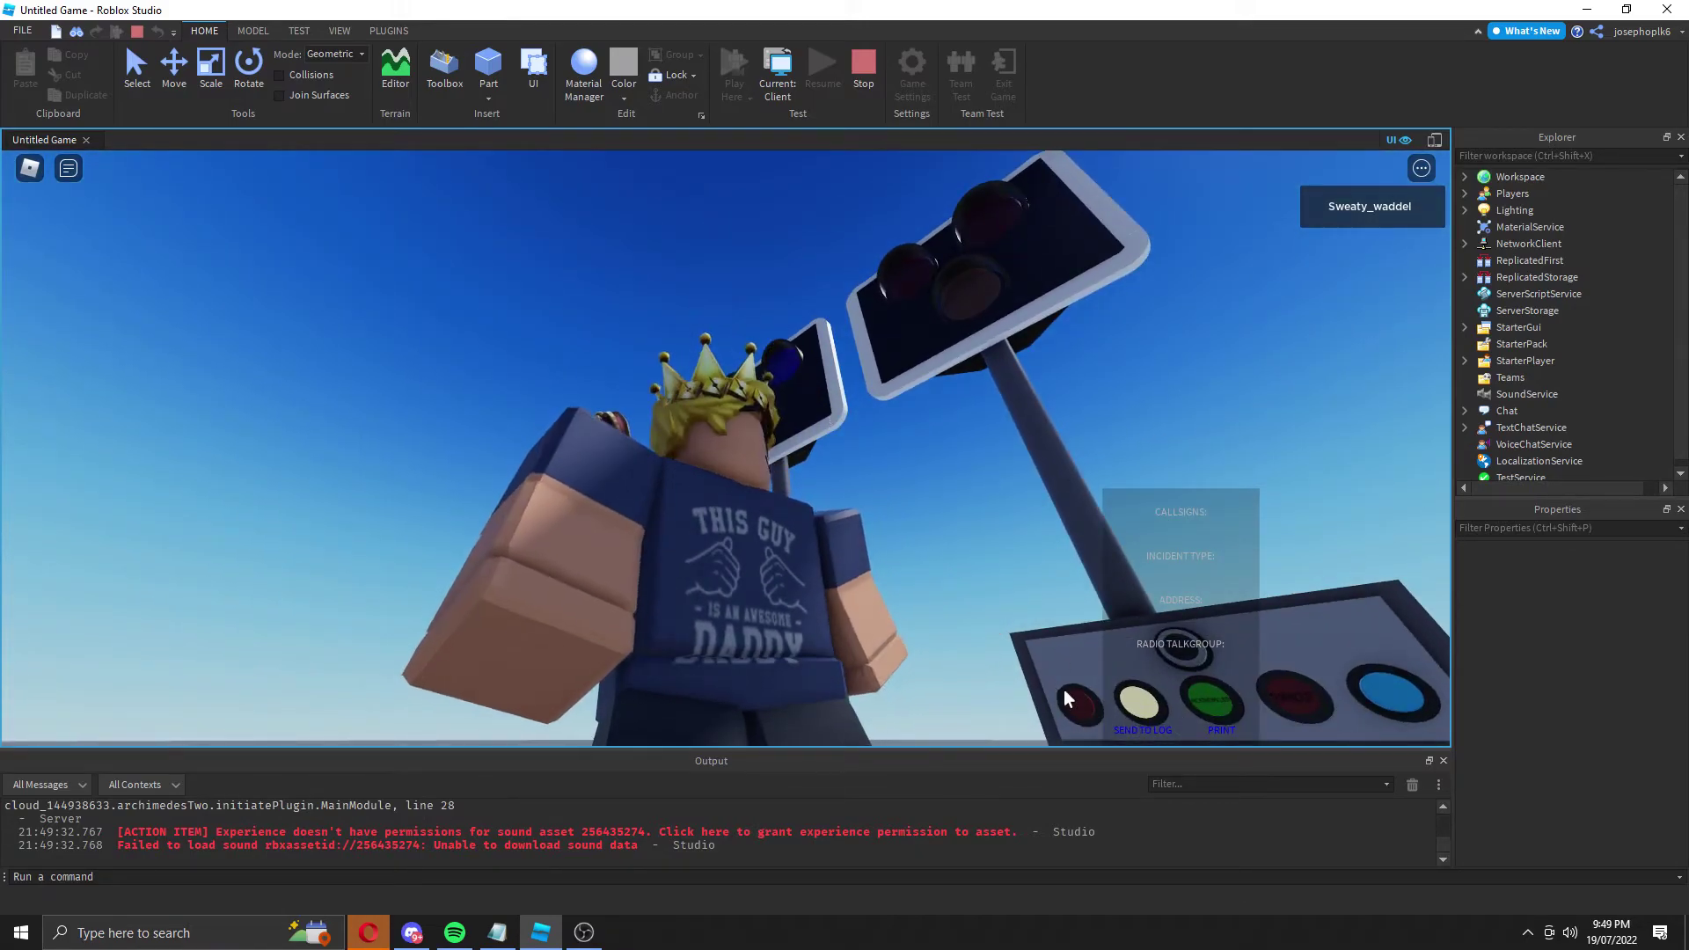
right_drag(971, 589, 971, 589)
key(w)
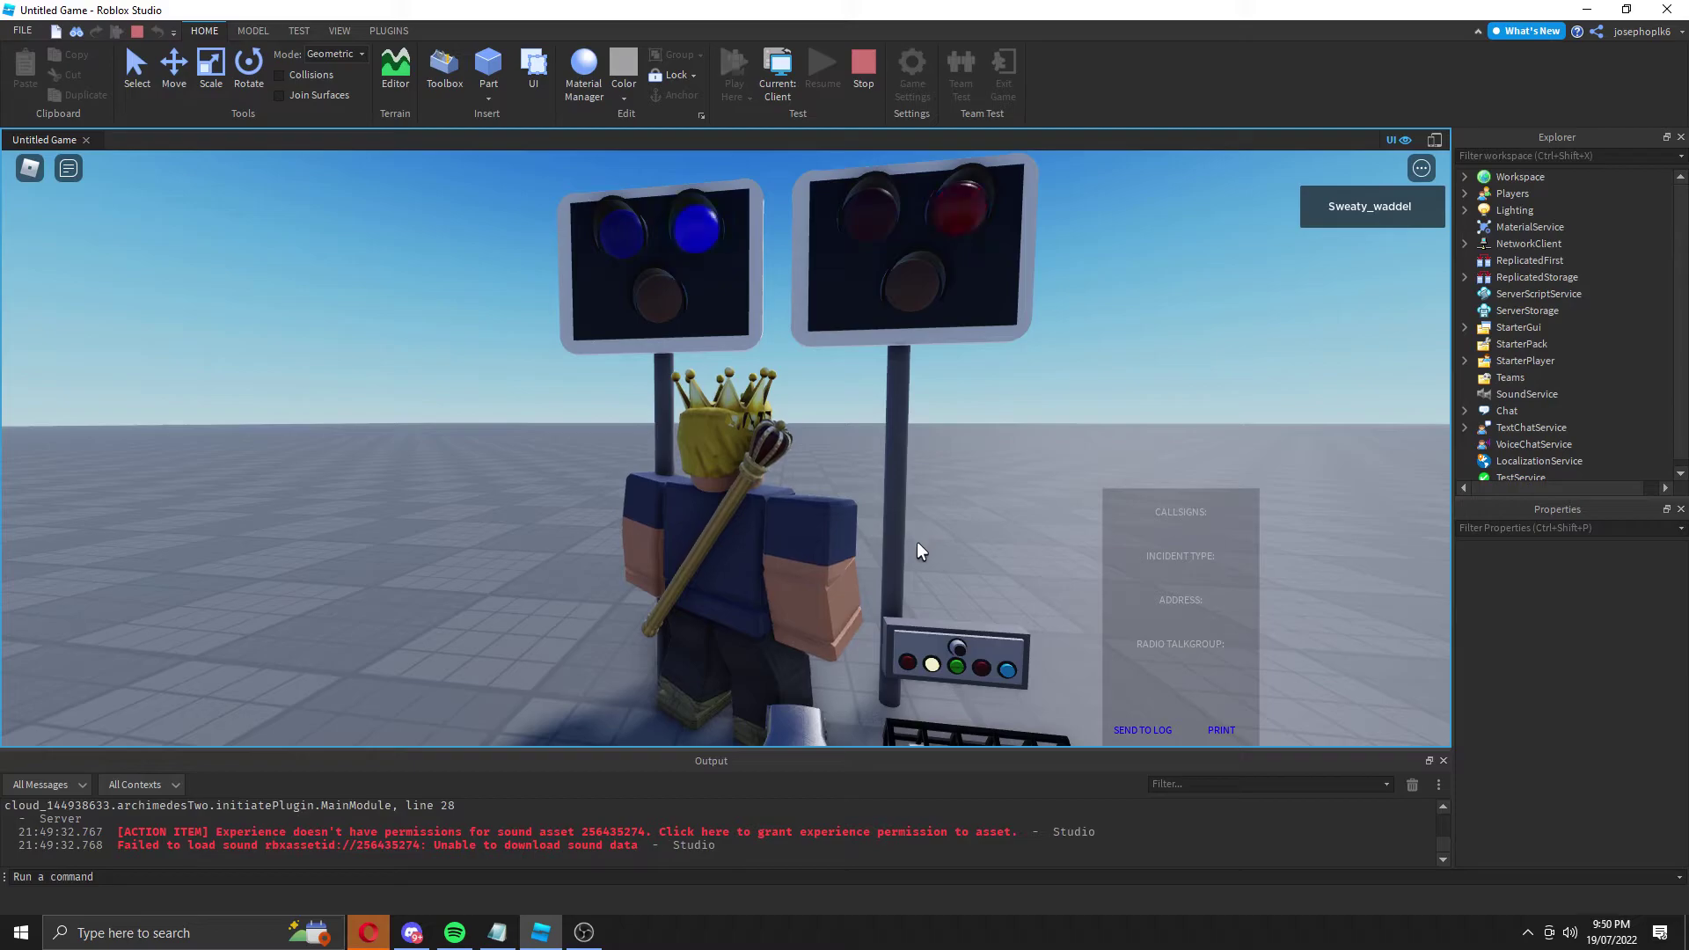
Step: Use the same dark red control panel button a second time and back the avatar away from the alarm
click(907, 666)
key(s)
key(a)
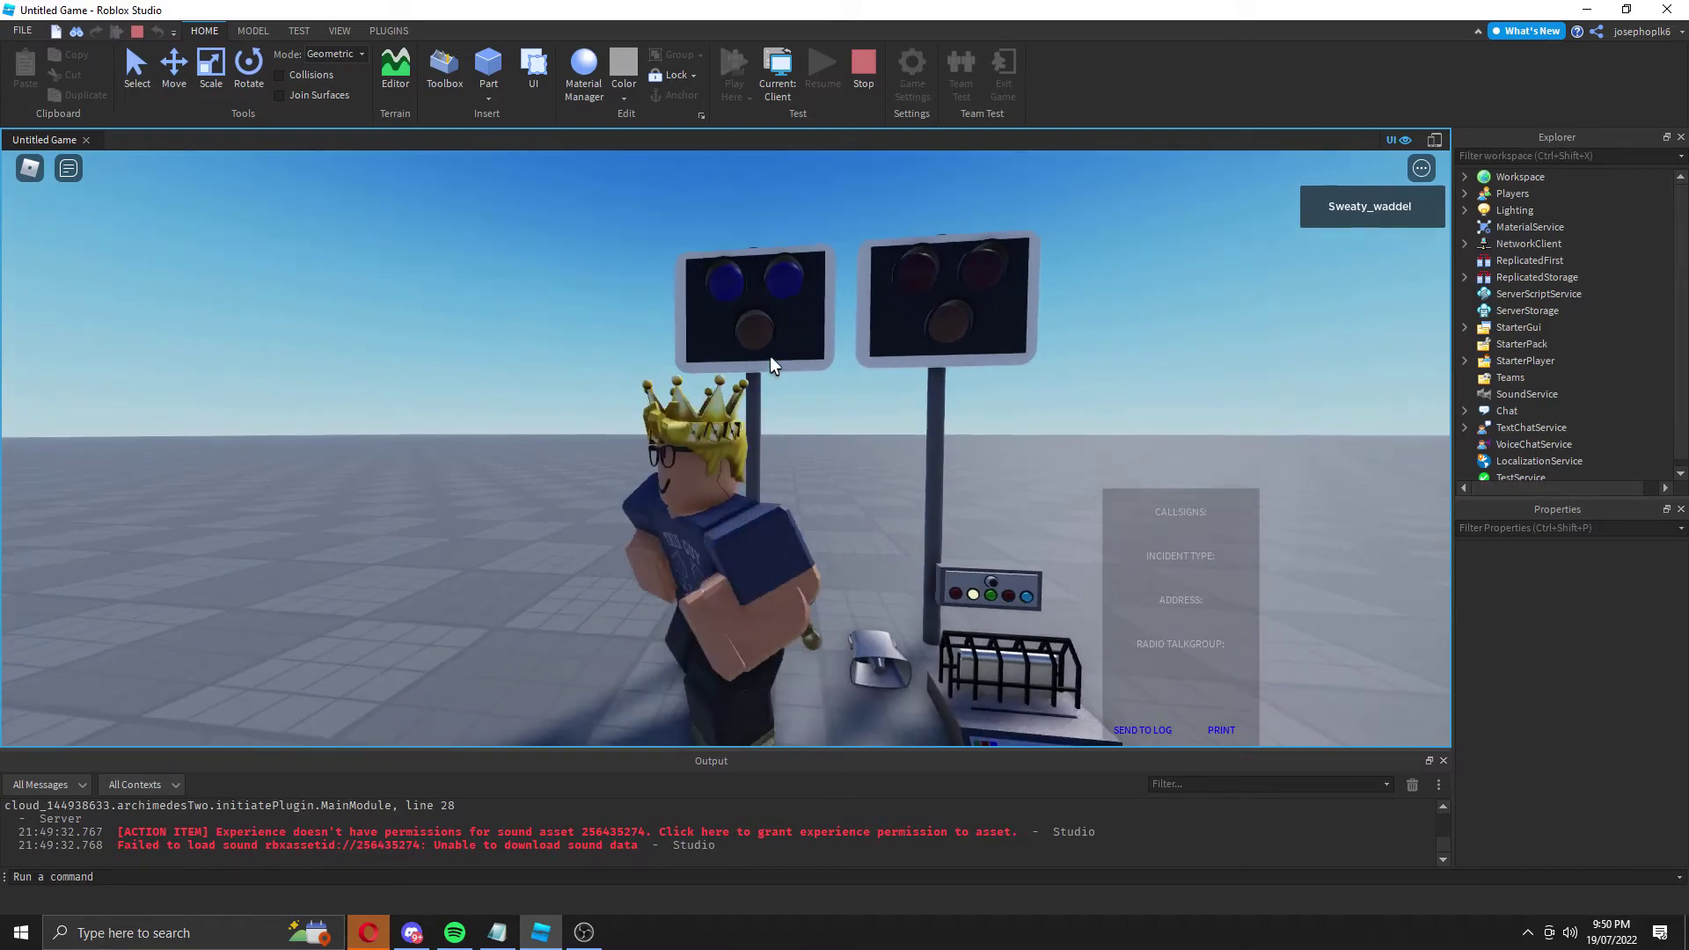
Step: Fill in the Callsigns, Incident Type, Address and Radio Talkgroup fields of the printer form with N/A
right_drag(773, 366, 774, 343)
key(s)
key(d)
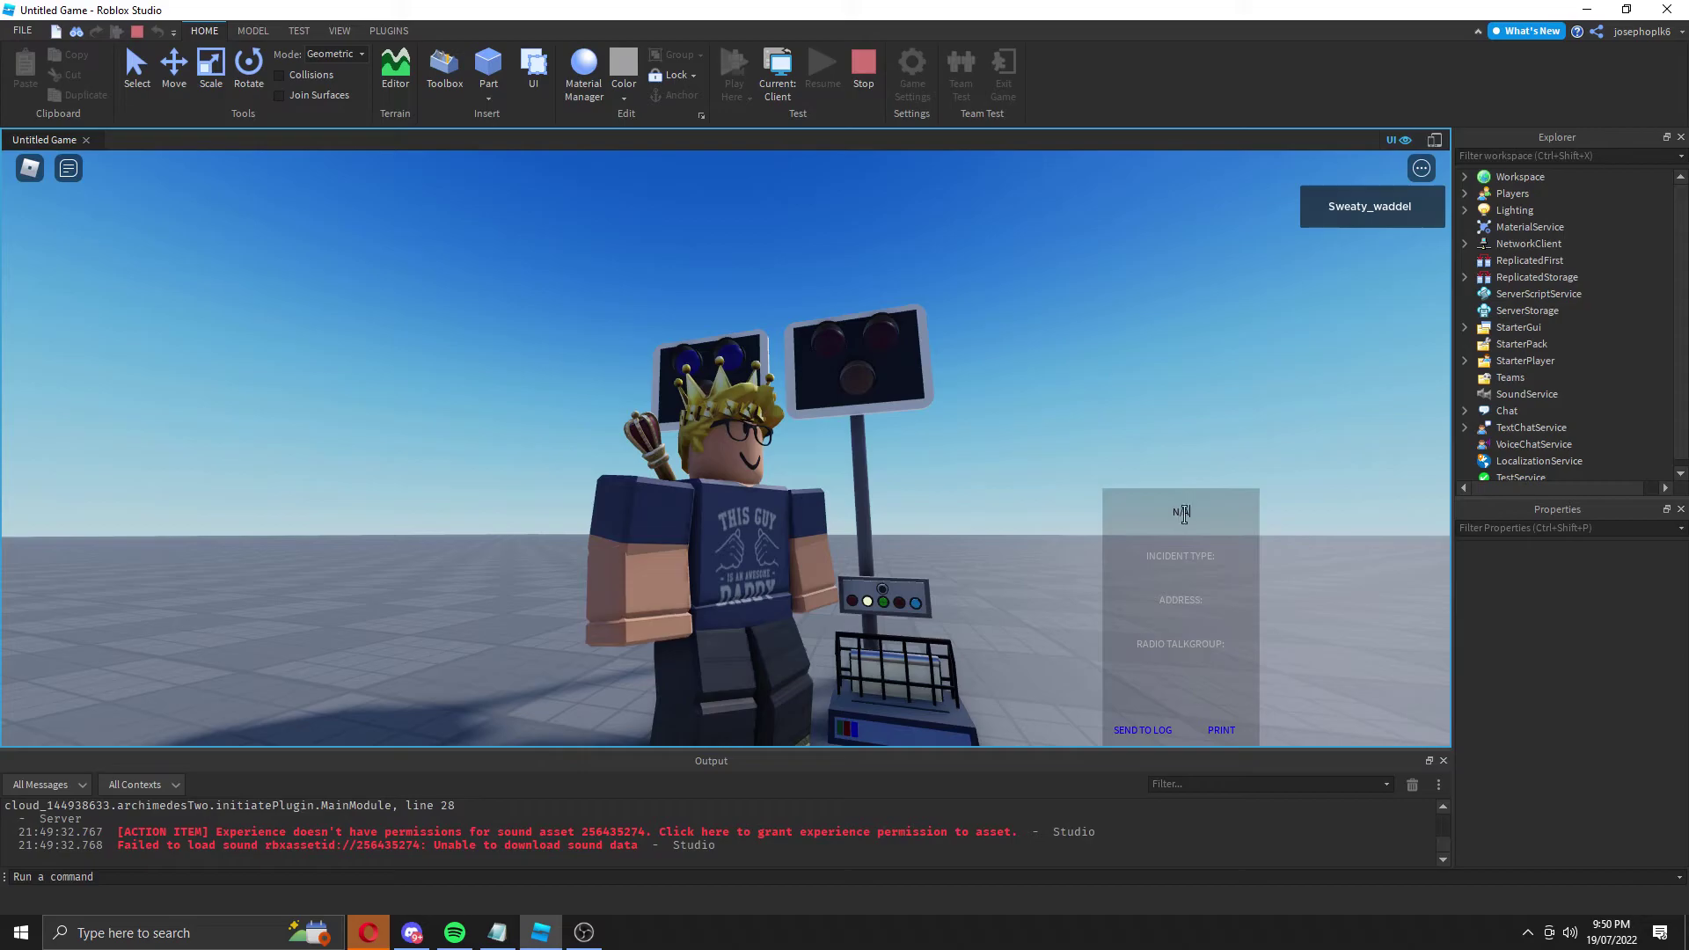
drag(1182, 512, 1130, 519)
double_click(1199, 512)
key(ctrl+c)
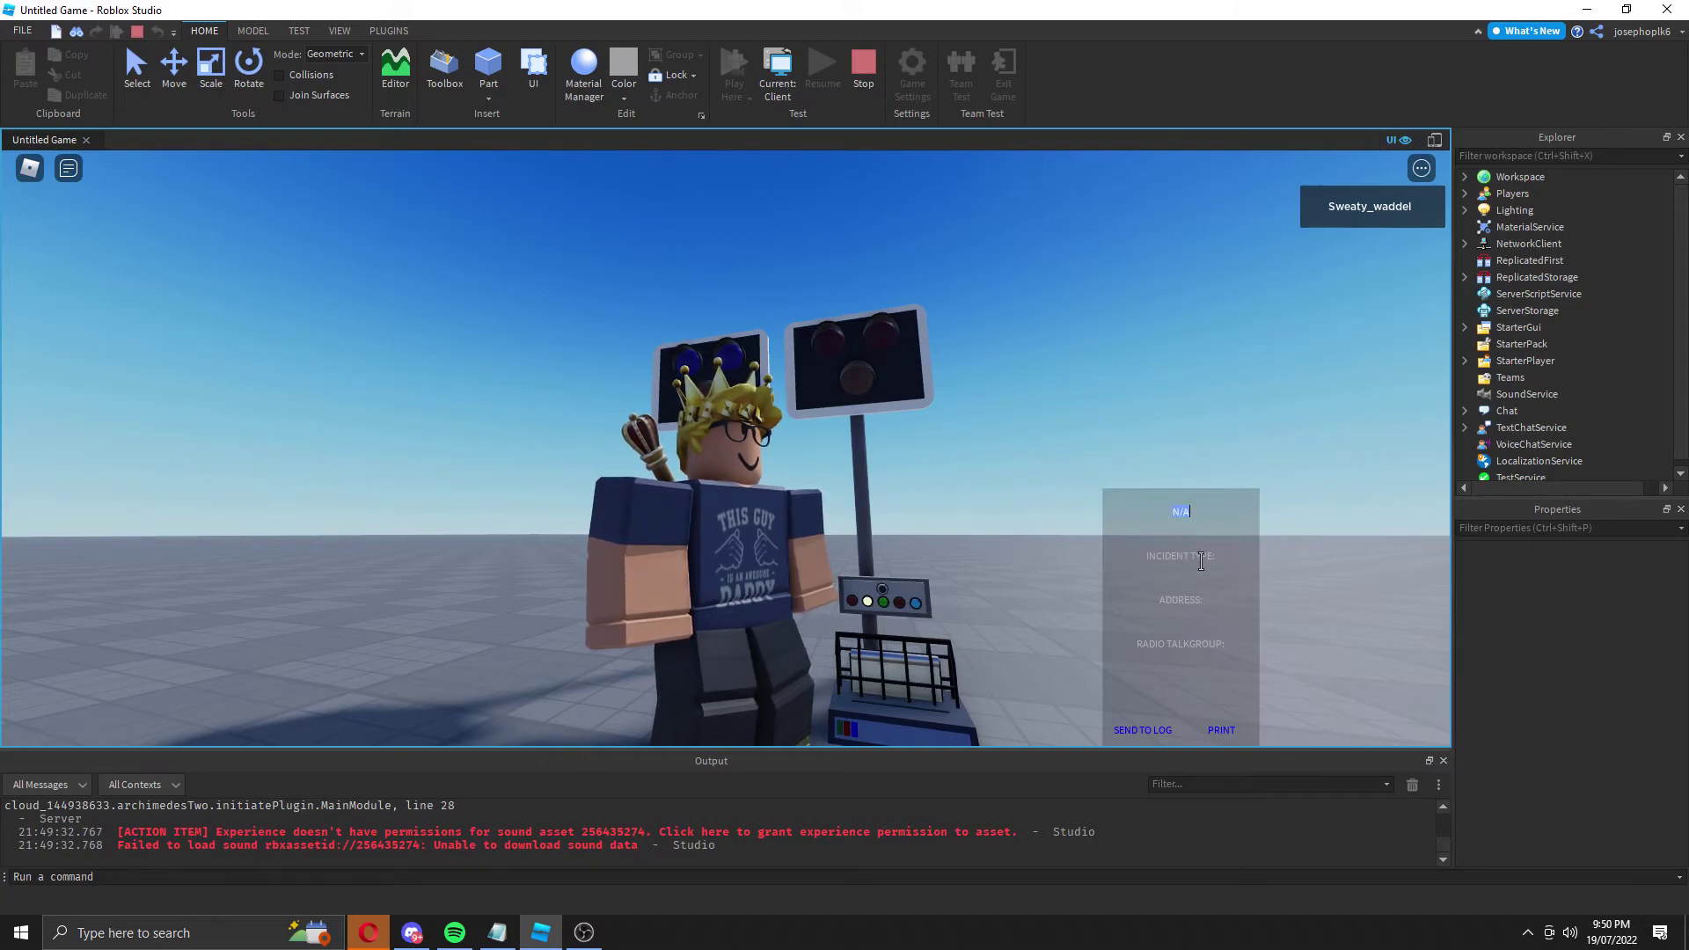
click(1201, 561)
key(ctrl+v)
click(1191, 607)
key(ctrl+v)
click(1189, 641)
key(ctrl+v)
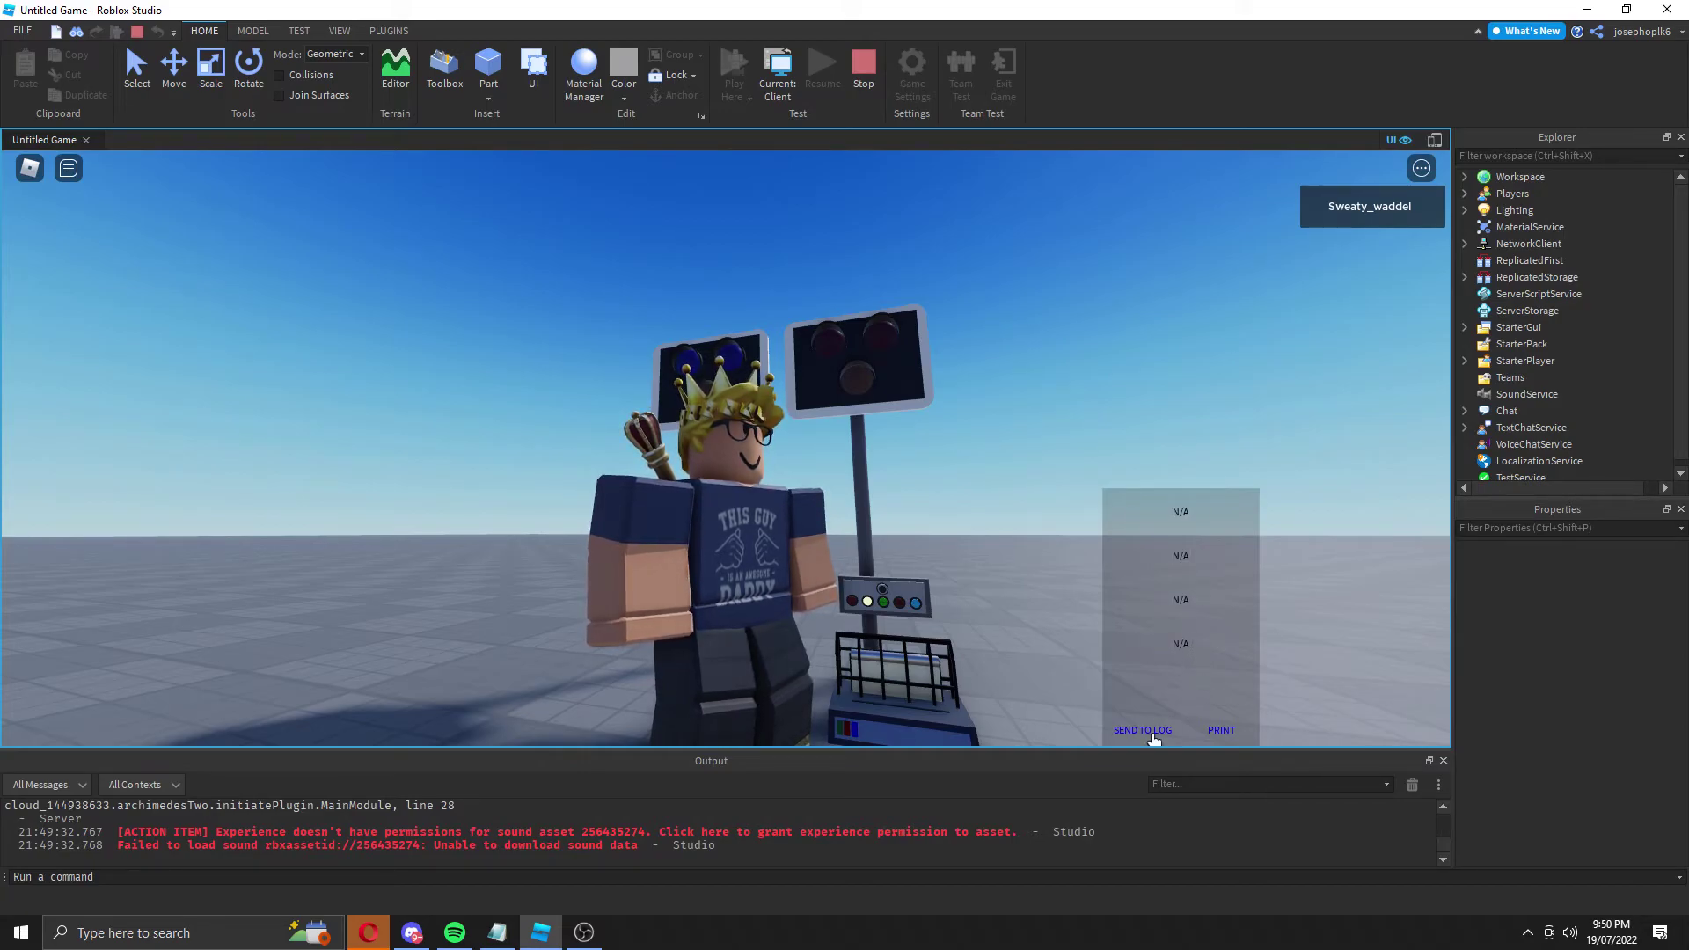
Step: Send the completed form to the log and print it, bringing the printer's slip into close view
click(1143, 730)
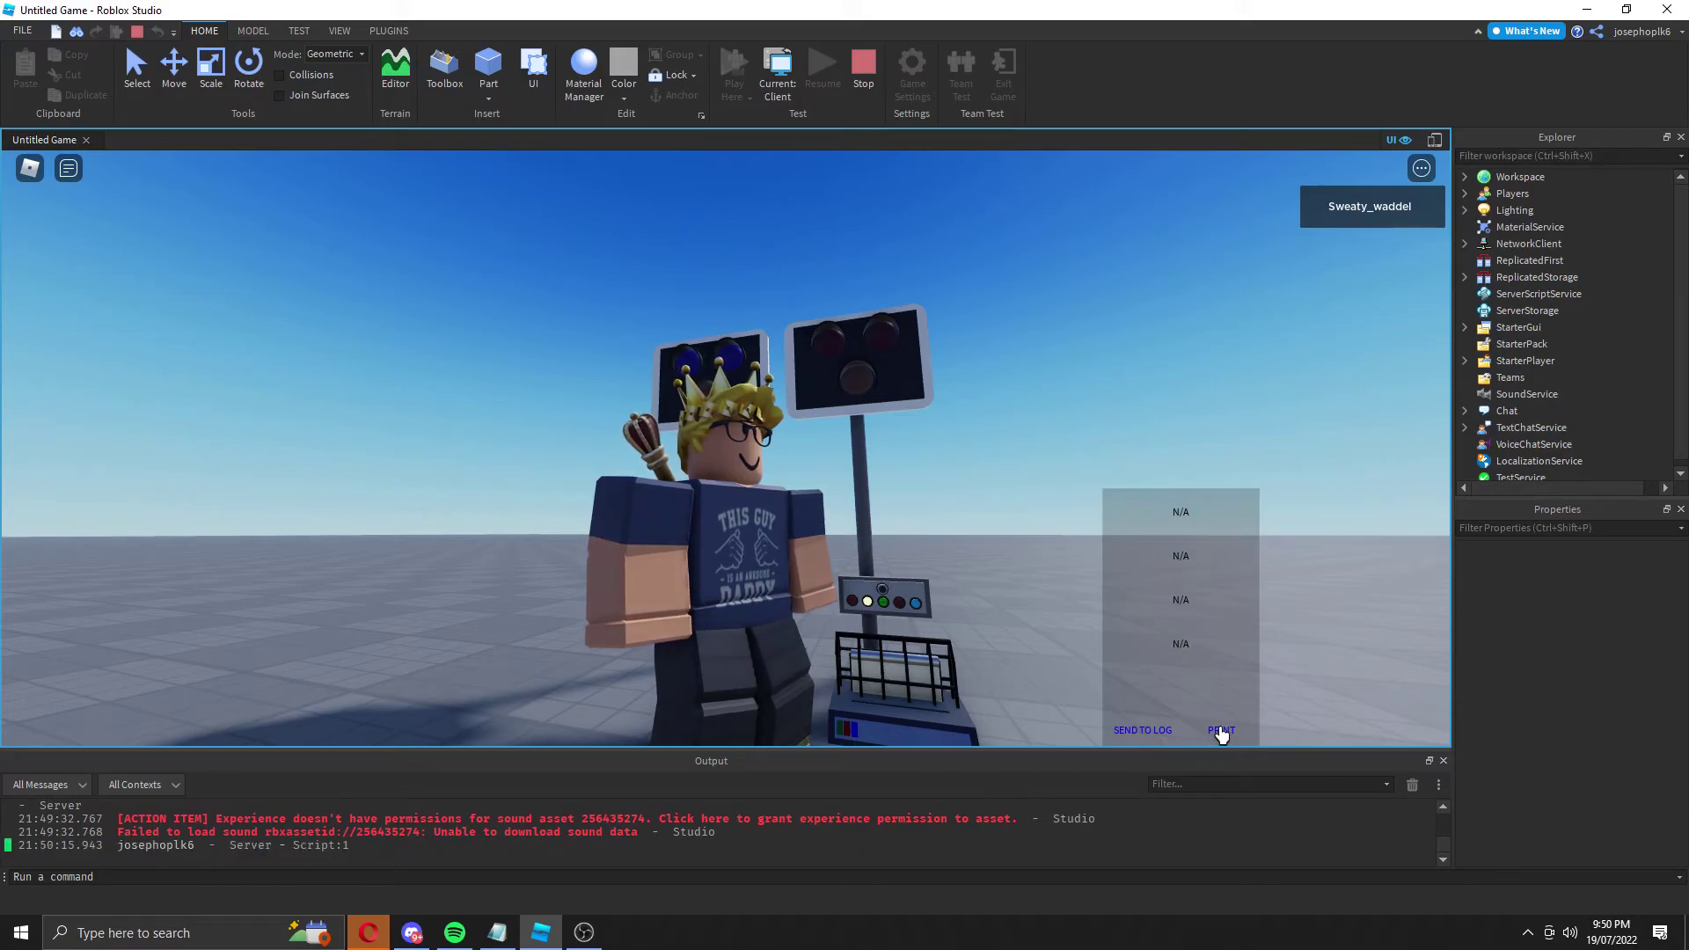
click(1221, 730)
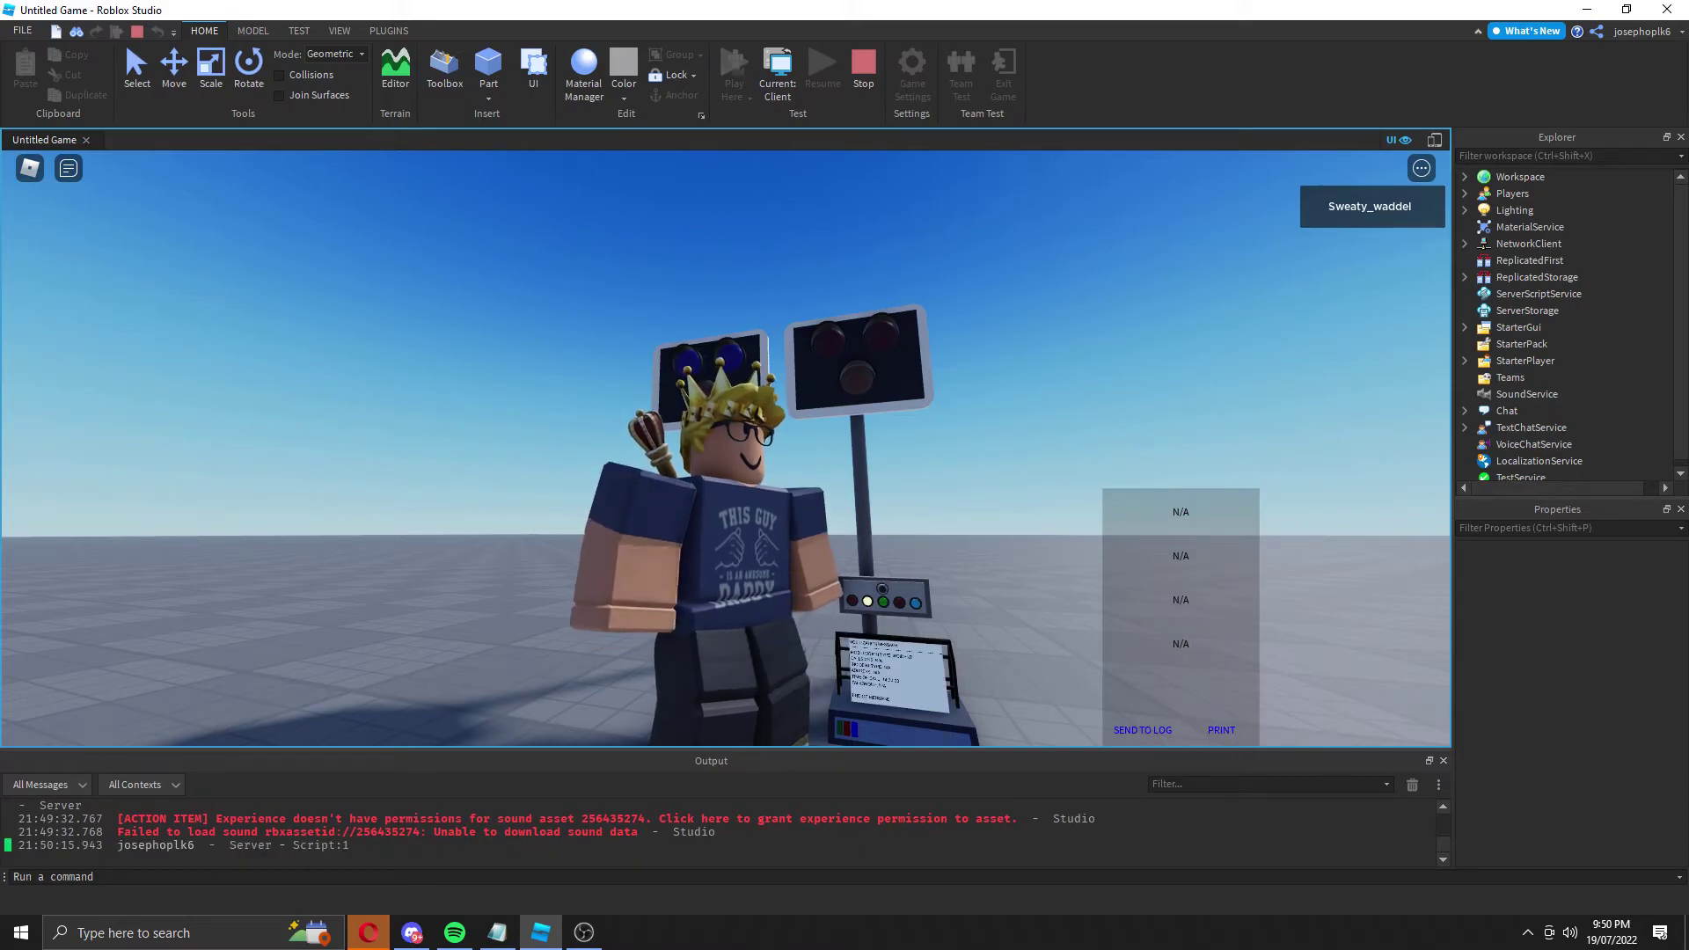
right_drag(690, 588, 752, 554)
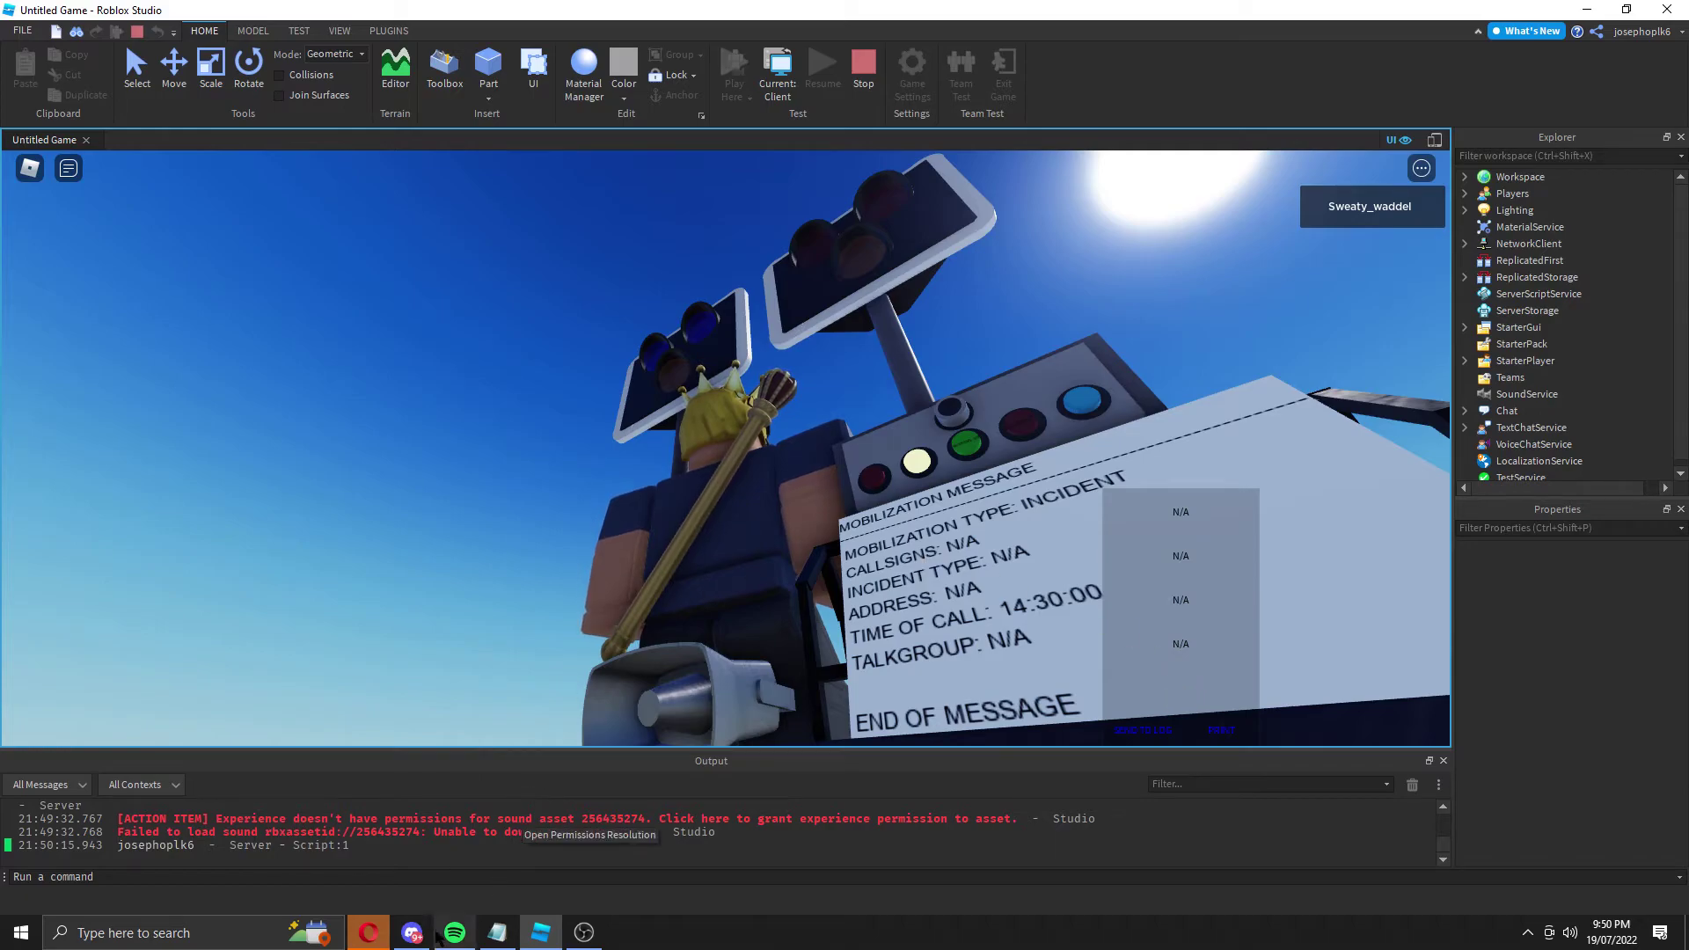
Step: Switch to Discord, maximize its window and examine the new print request message and its info dump in the logs channel
click(411, 933)
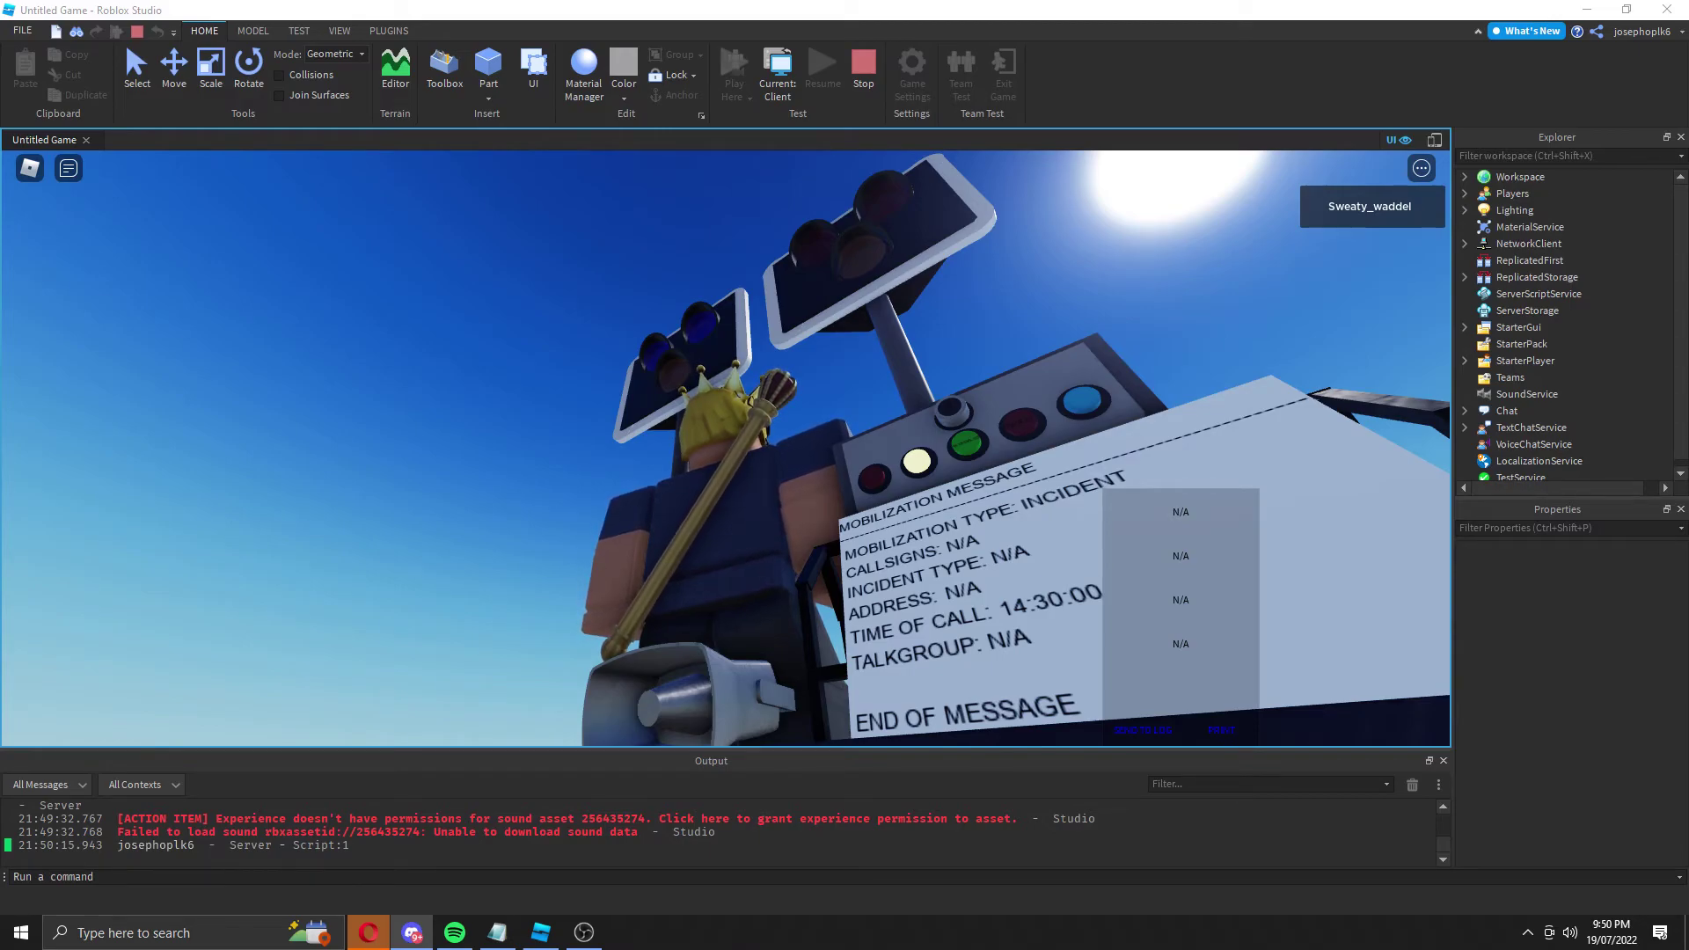
drag(0, 166, 879, 156)
double_click(879, 156)
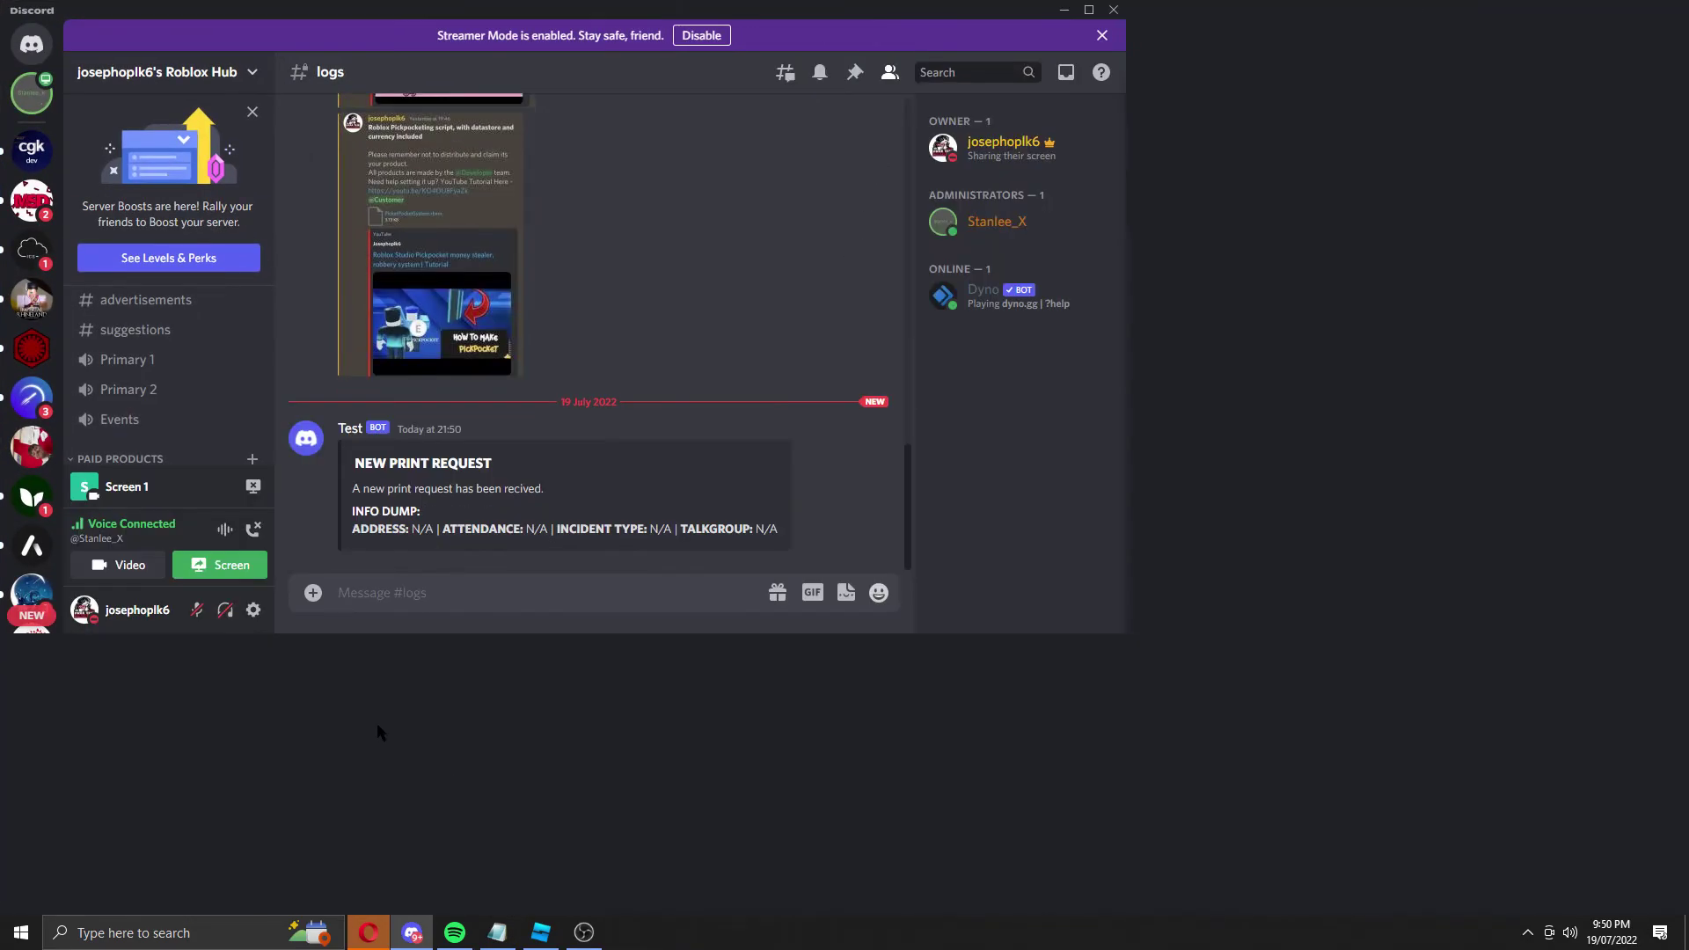
key(super+Up)
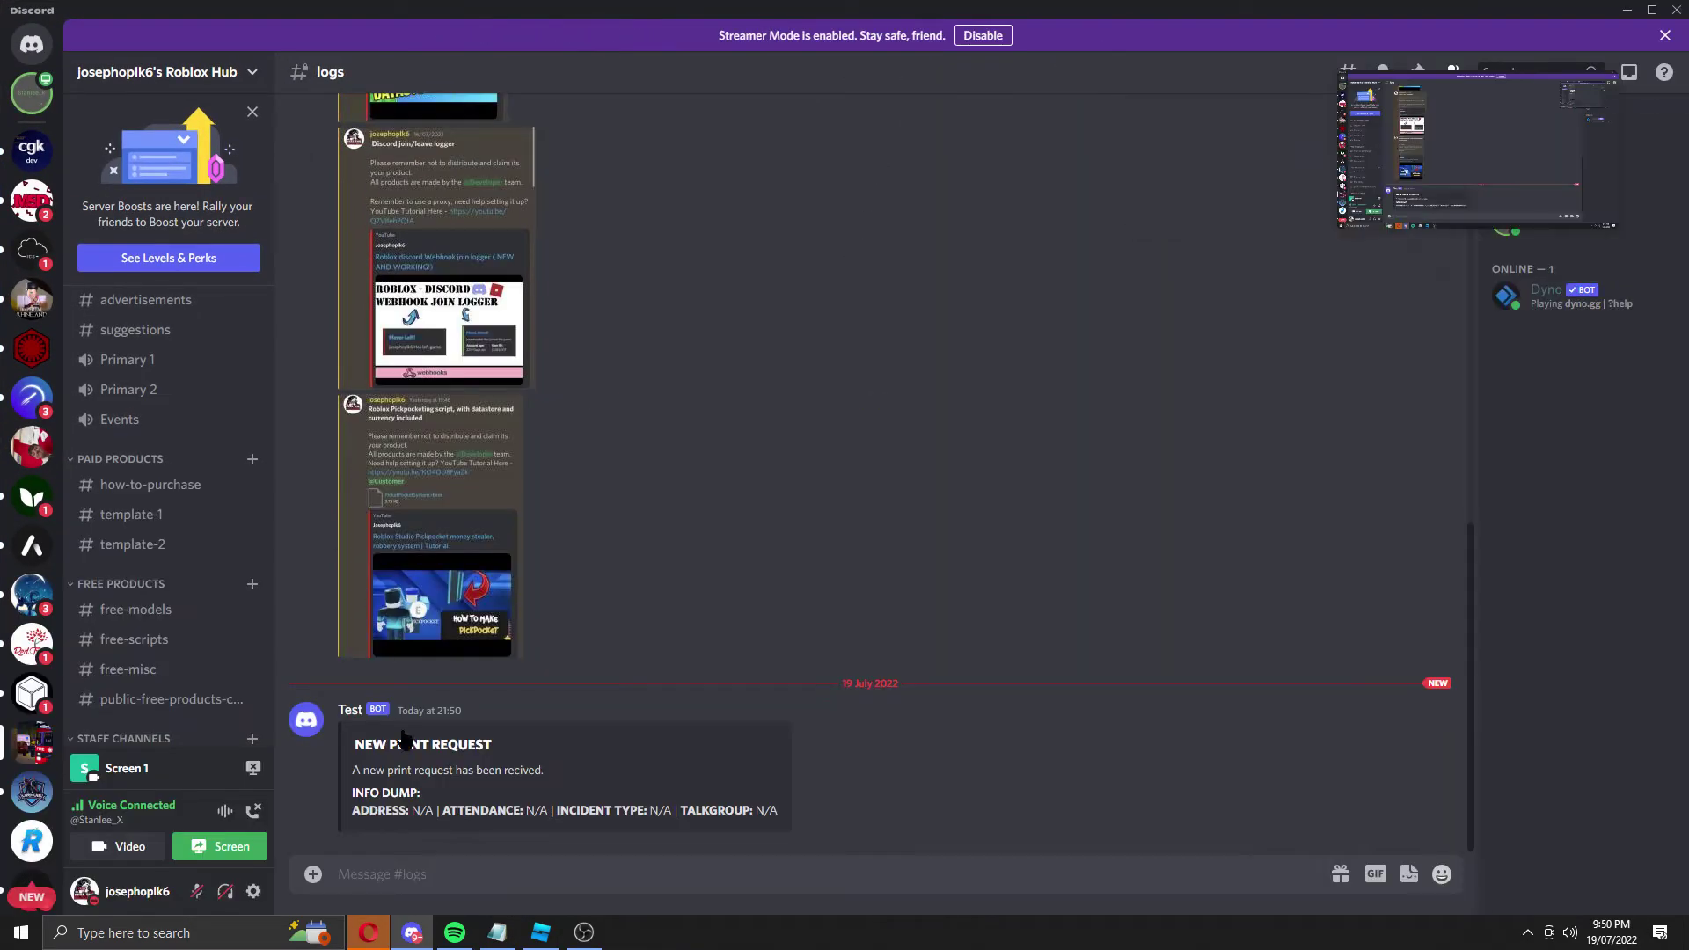
drag(353, 744, 514, 769)
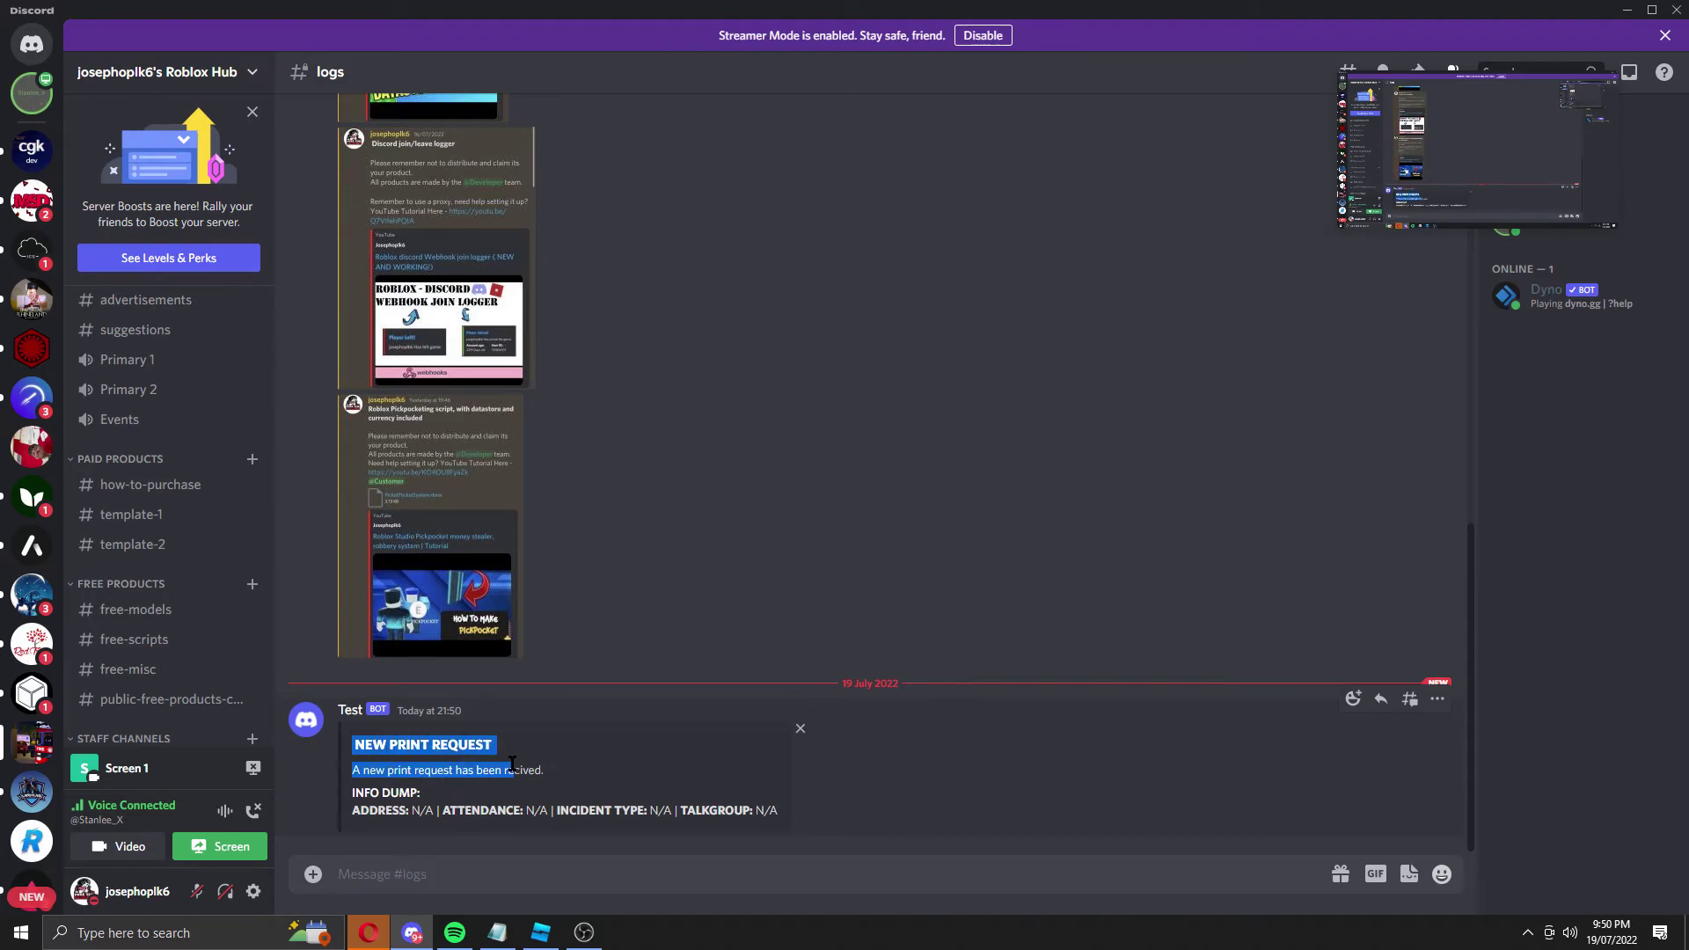
click(374, 761)
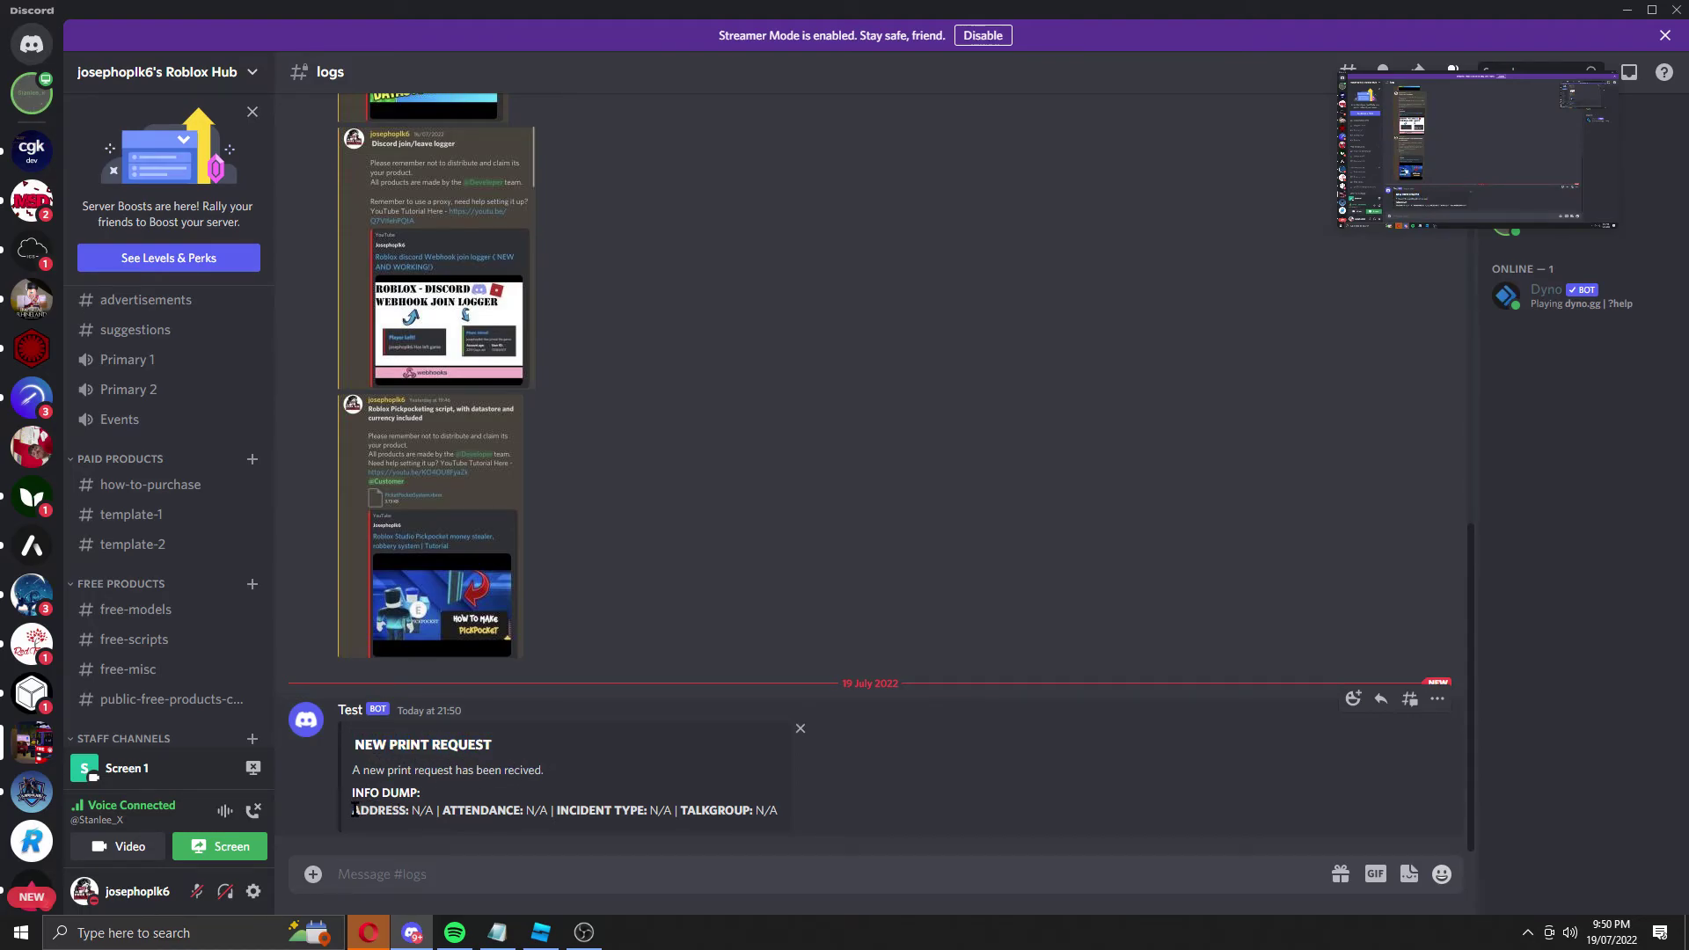
drag(354, 810, 779, 817)
click(762, 640)
Step: Return to Roblox Studio, move the avatar around in front of the turnout alarm and stop the play test
click(1626, 9)
right_drag(718, 492, 718, 492)
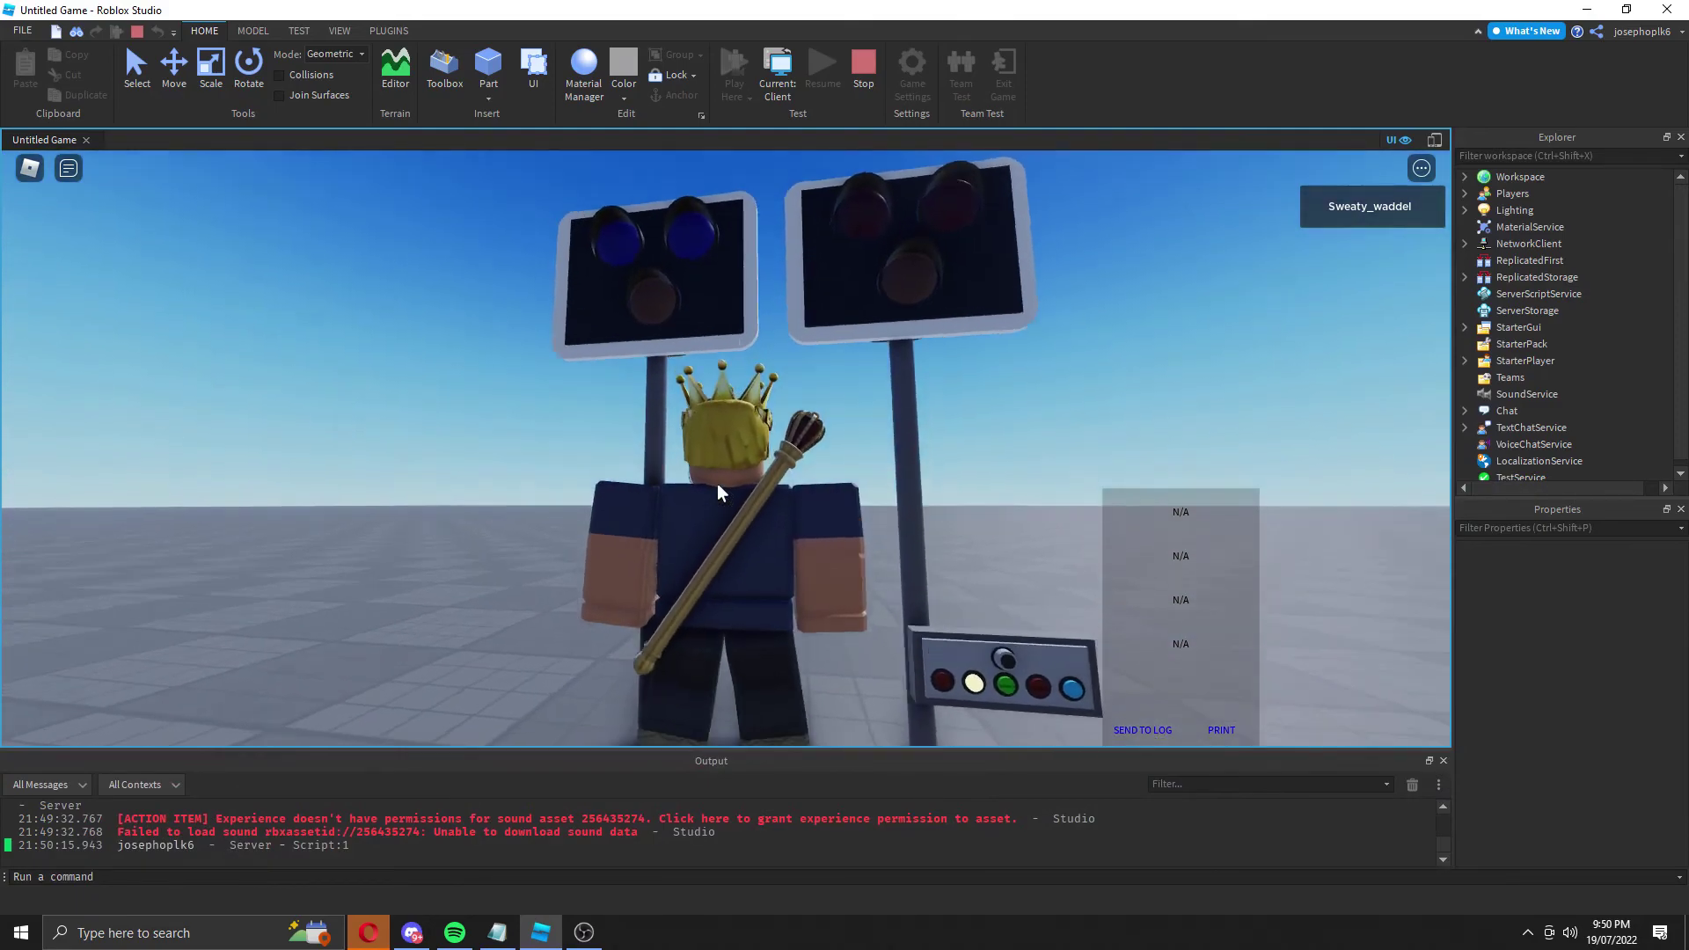
key(s)
scroll(833, 495, down, 1)
right_drag(832, 495, 835, 488)
key(w)
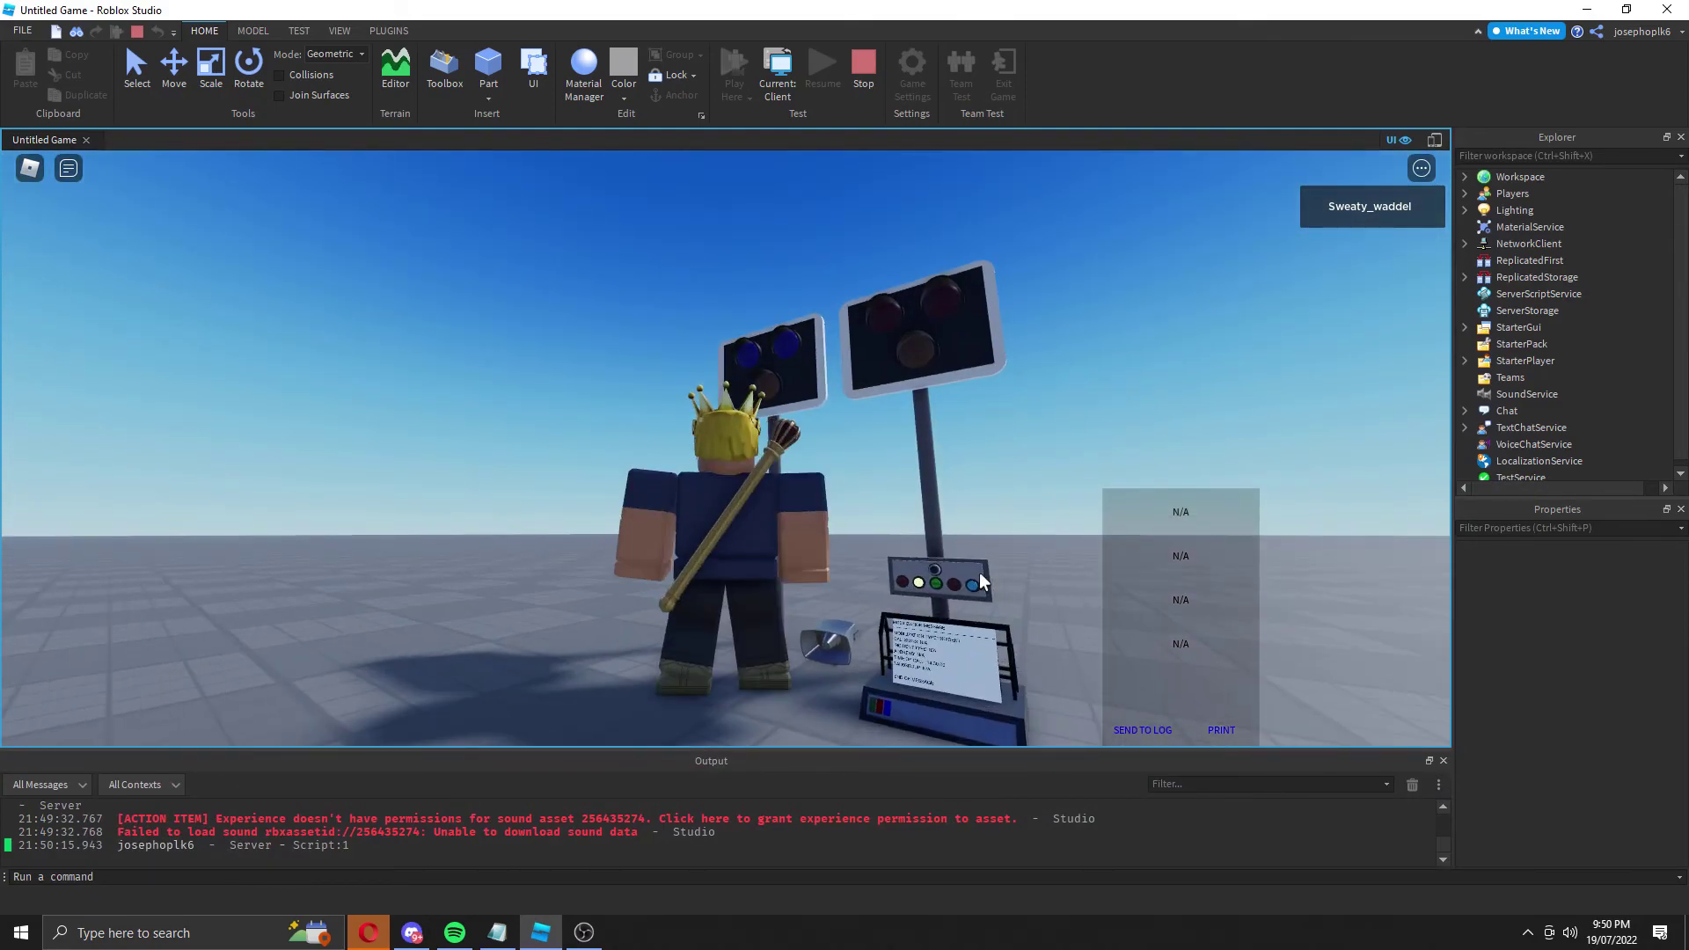
key(s)
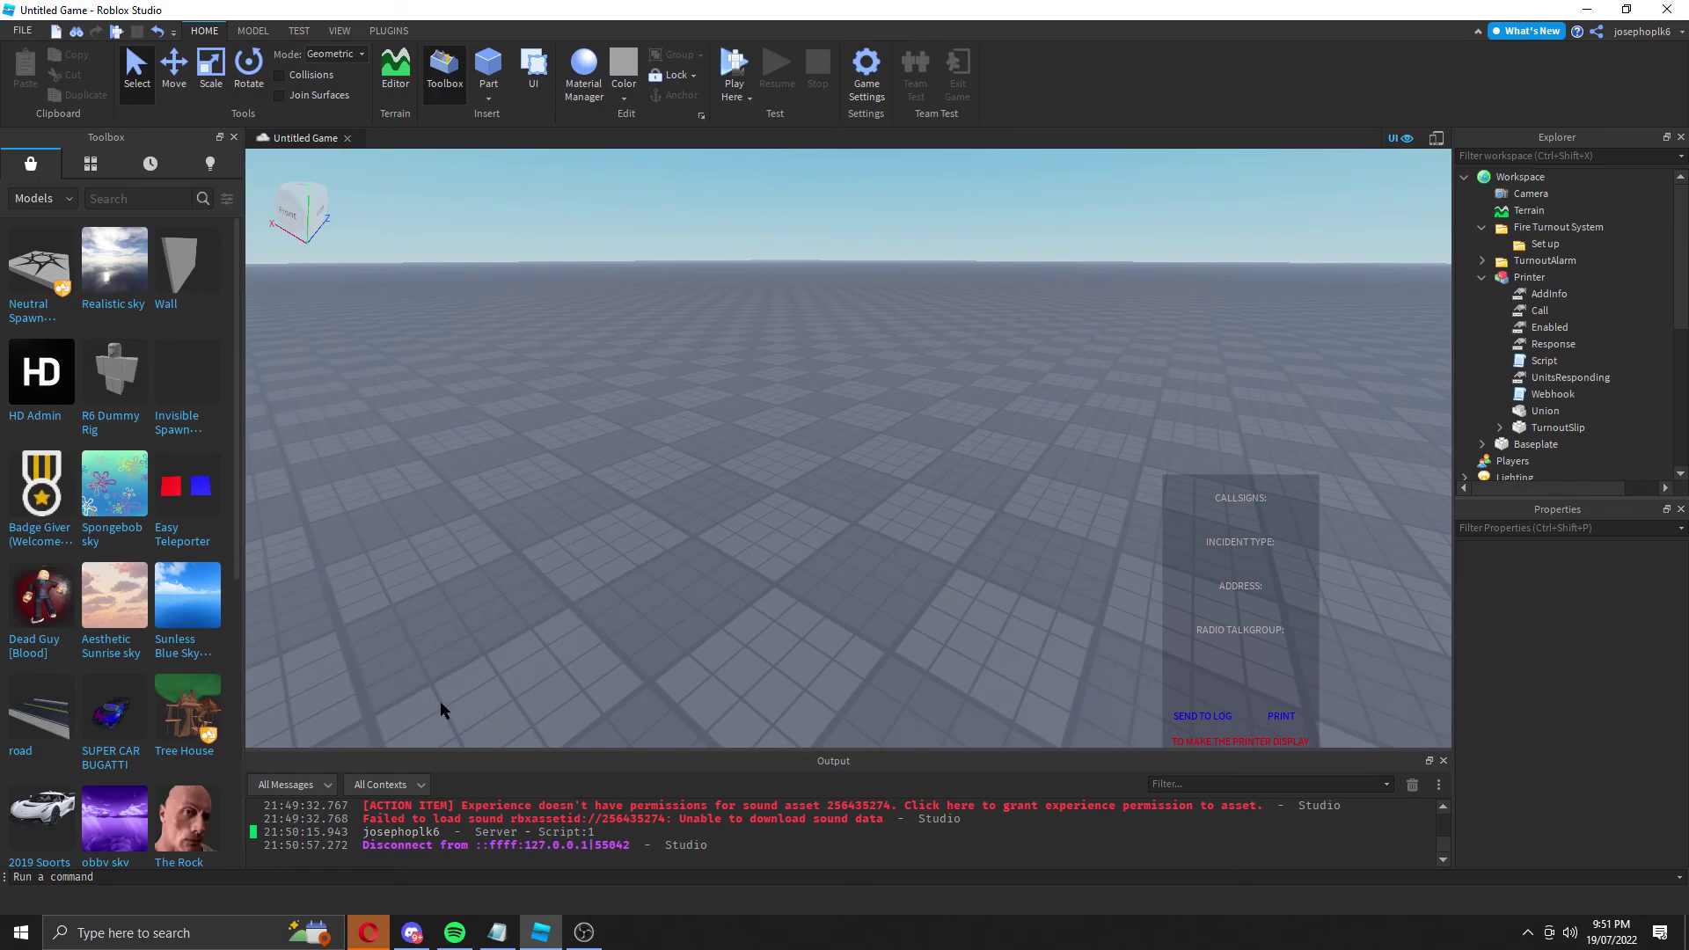
right_drag(751, 567, 699, 547)
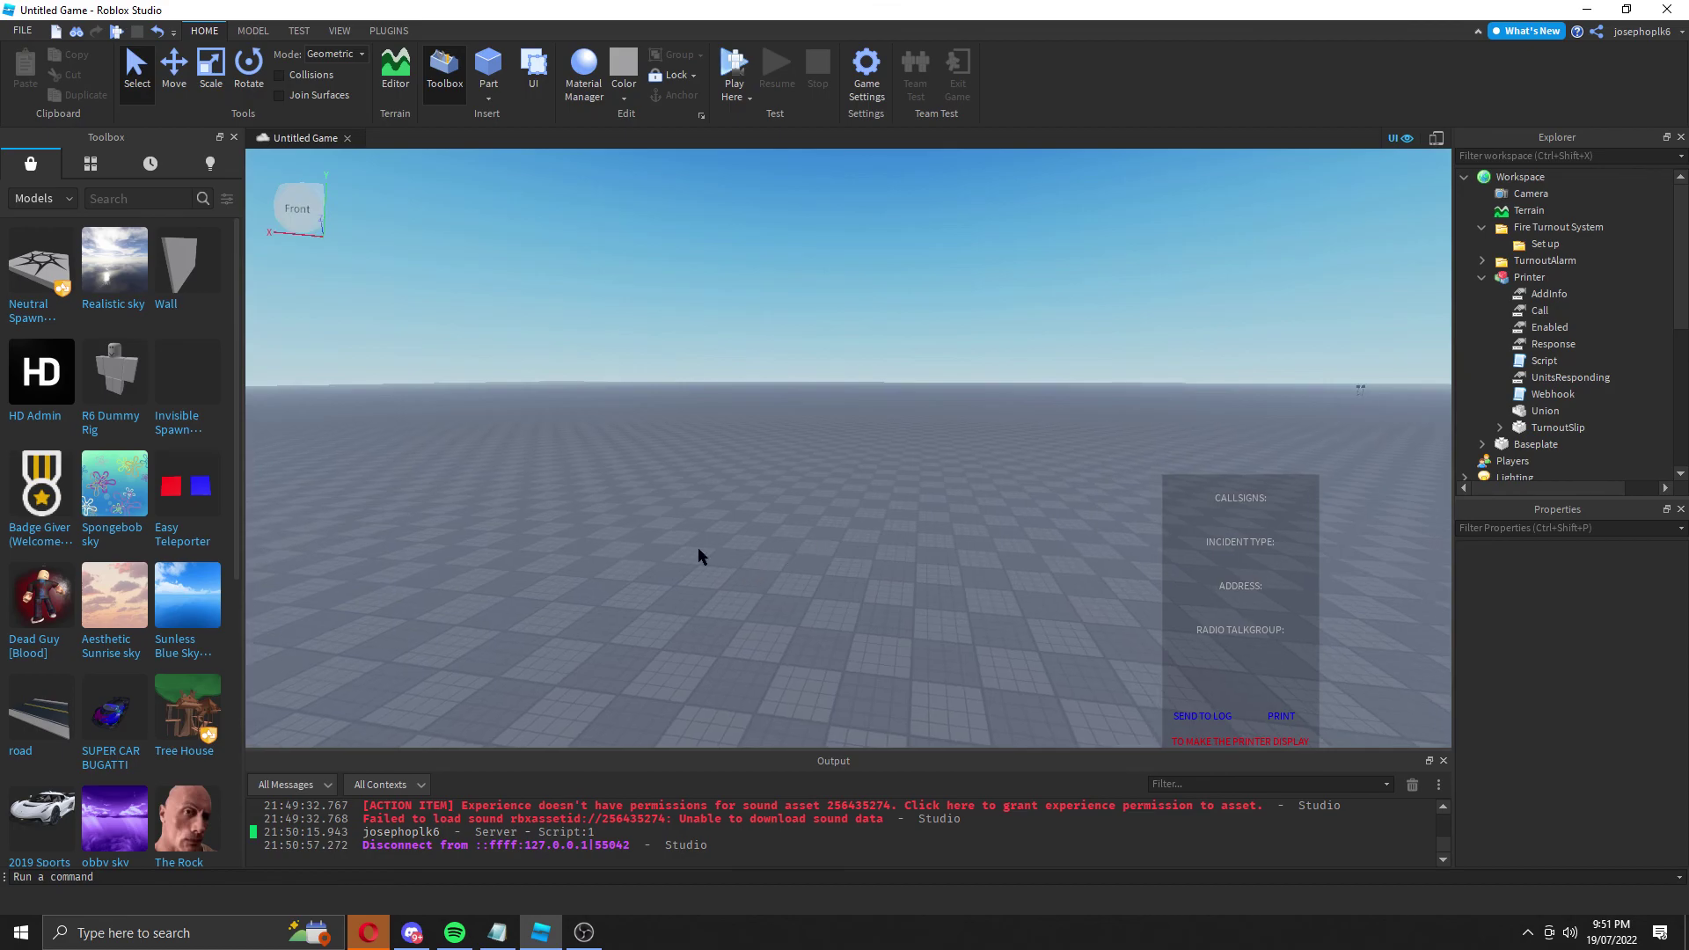